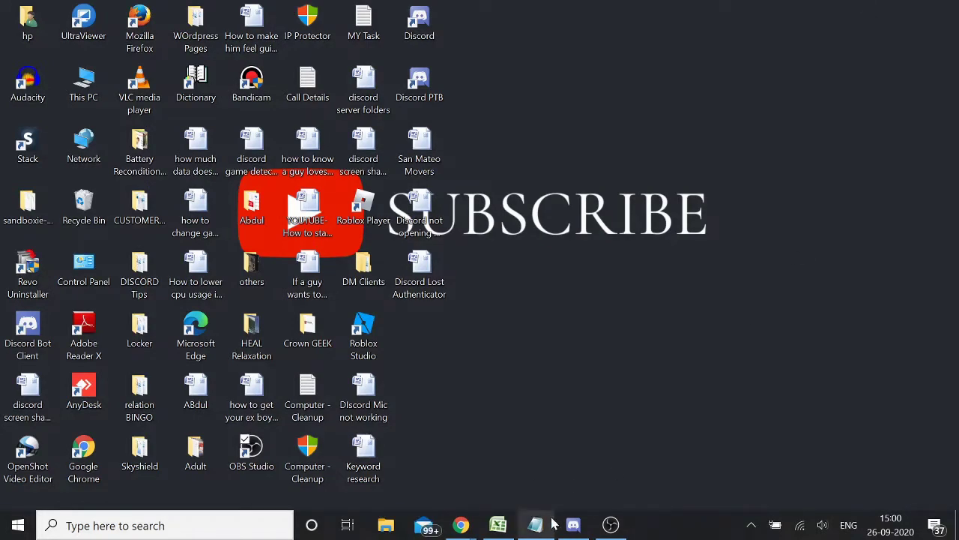
Bring the 'Discord - Google Chrome' window to the front from the taskbar
mouse_move(461, 524)
click(554, 458)
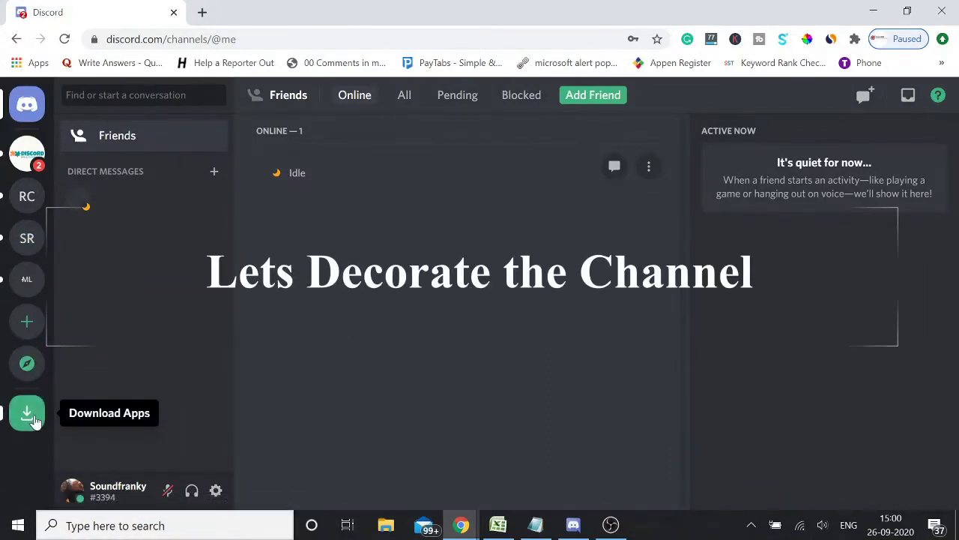
Start a new server based on the Gaming template
click(30, 331)
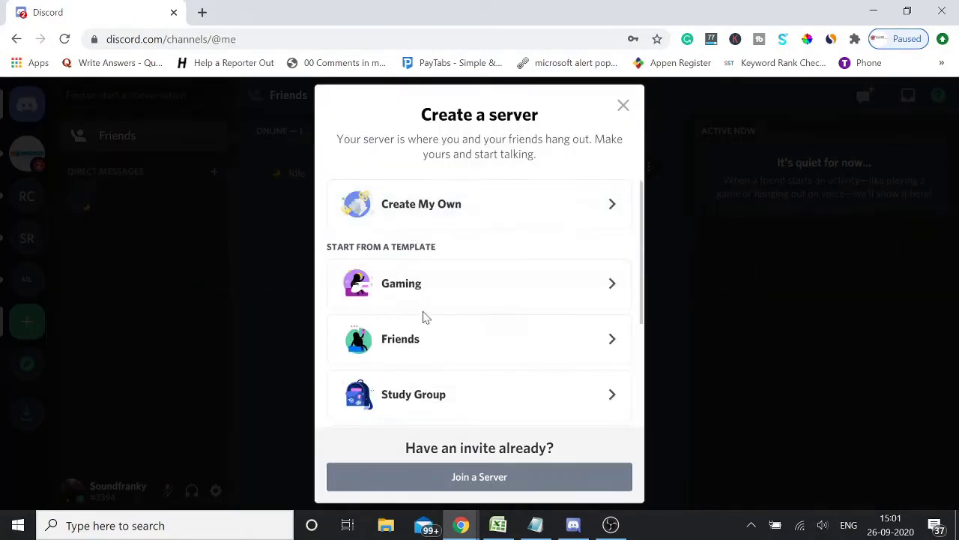
scroll(439, 363, down, 1)
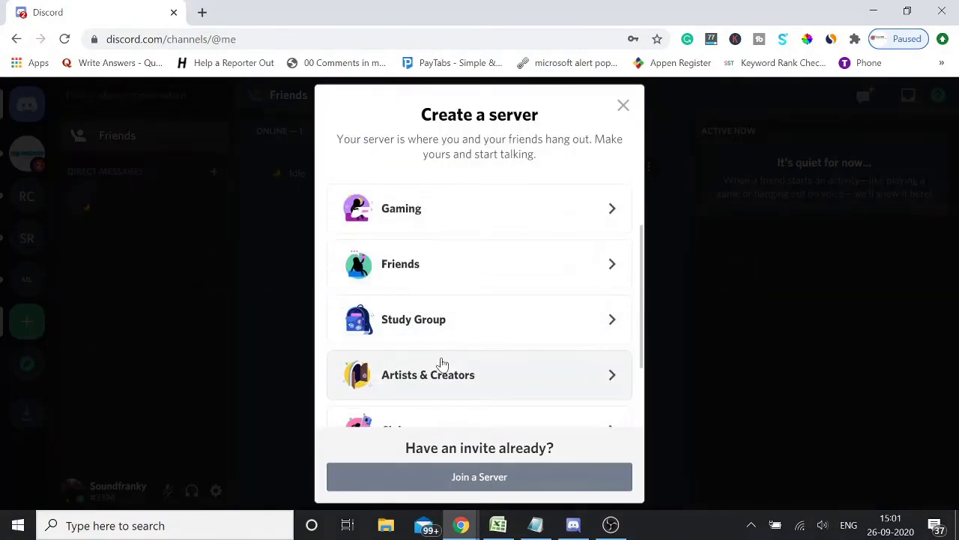
click(437, 216)
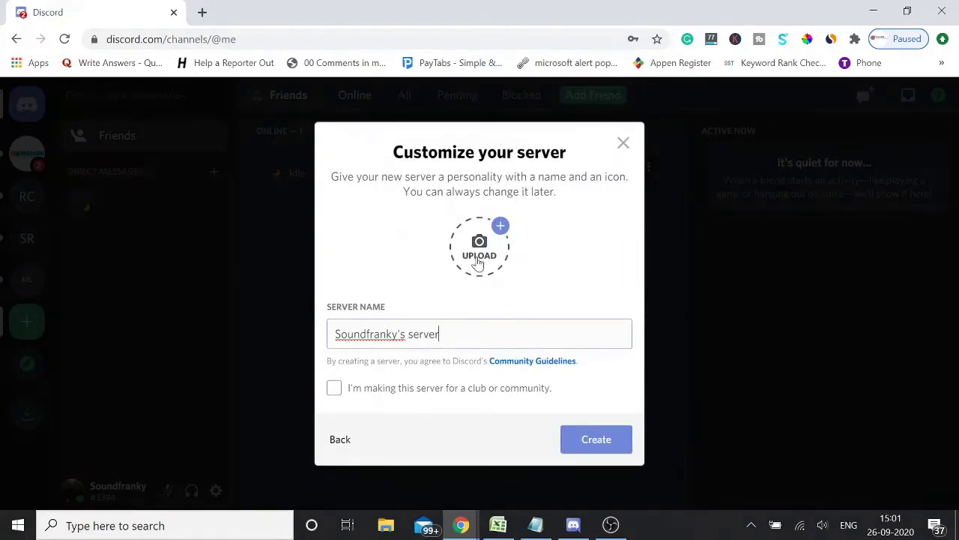
Upload the seated-woman photo from Downloads as the icon and name the server 'MY gaming'
click(474, 257)
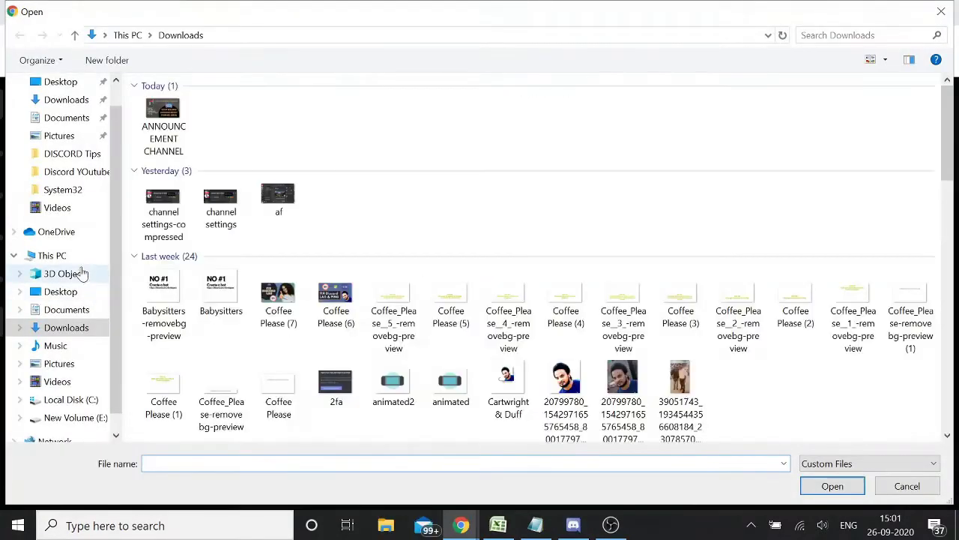
scroll(353, 250, down, 10)
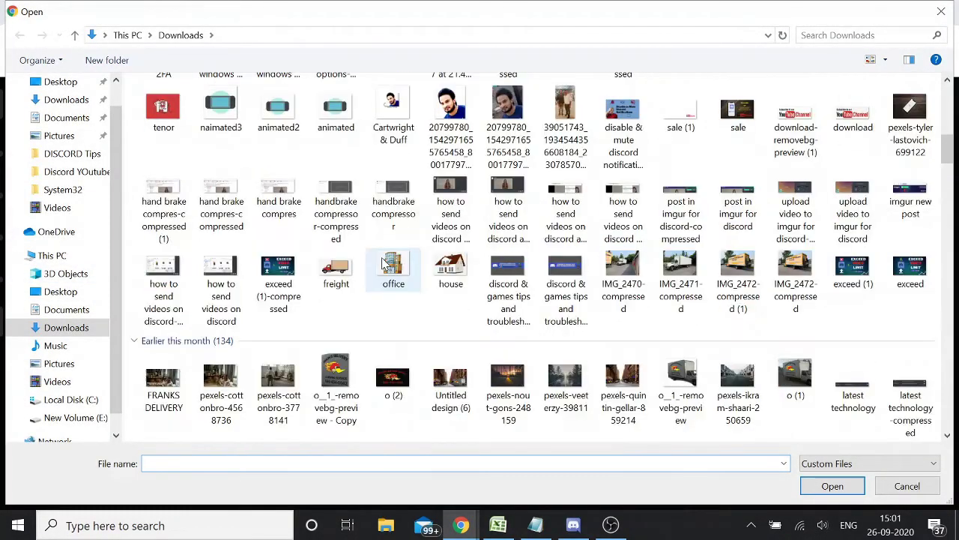
scroll(394, 278, down, 3)
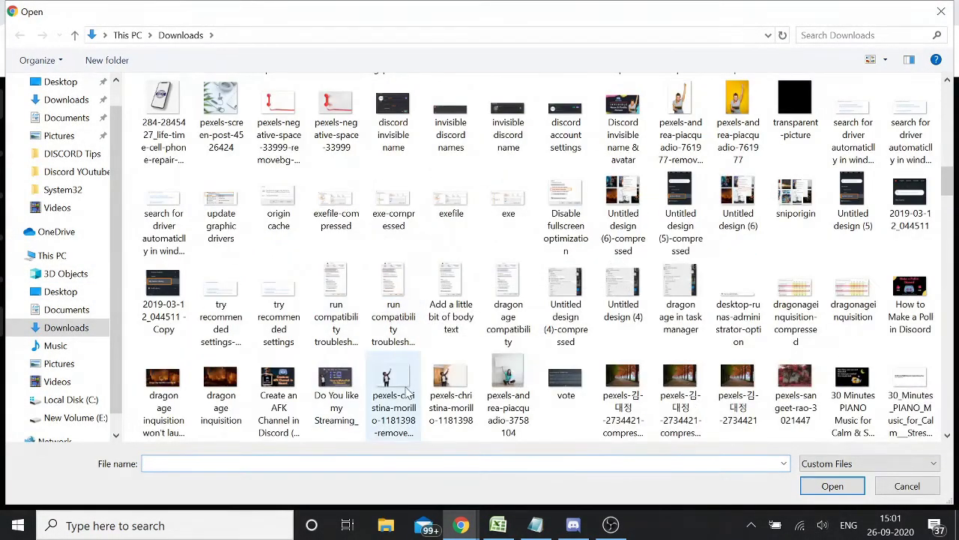
click(504, 399)
click(821, 486)
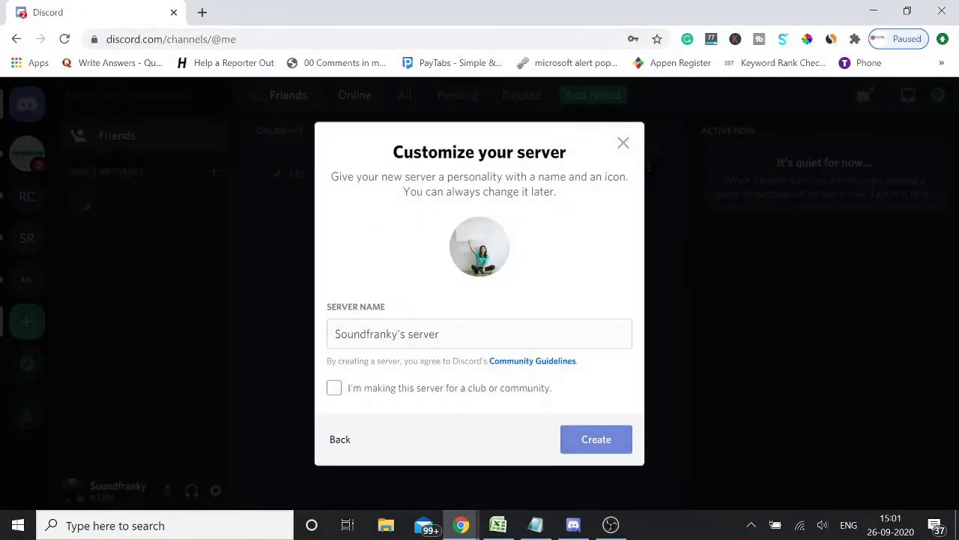
drag(448, 335, 317, 339)
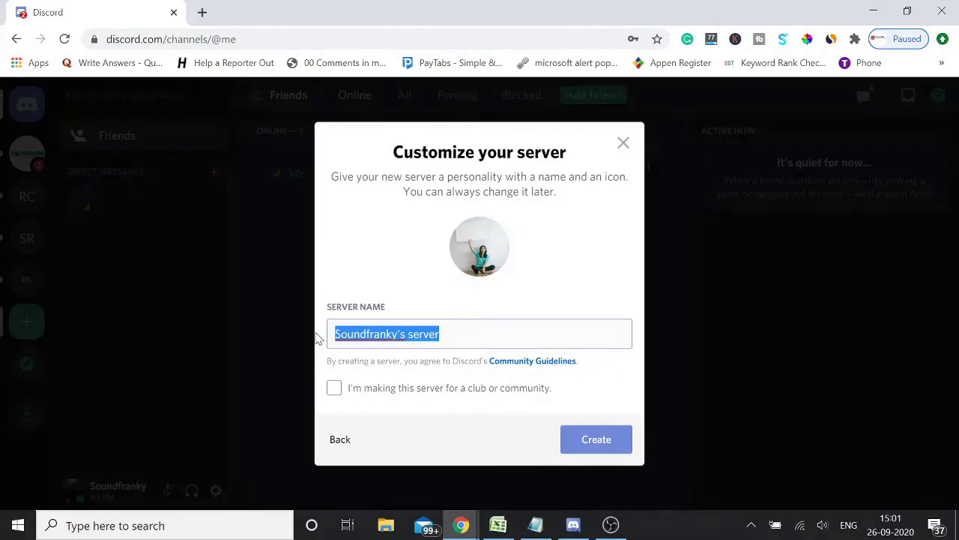
text(MY gaming)
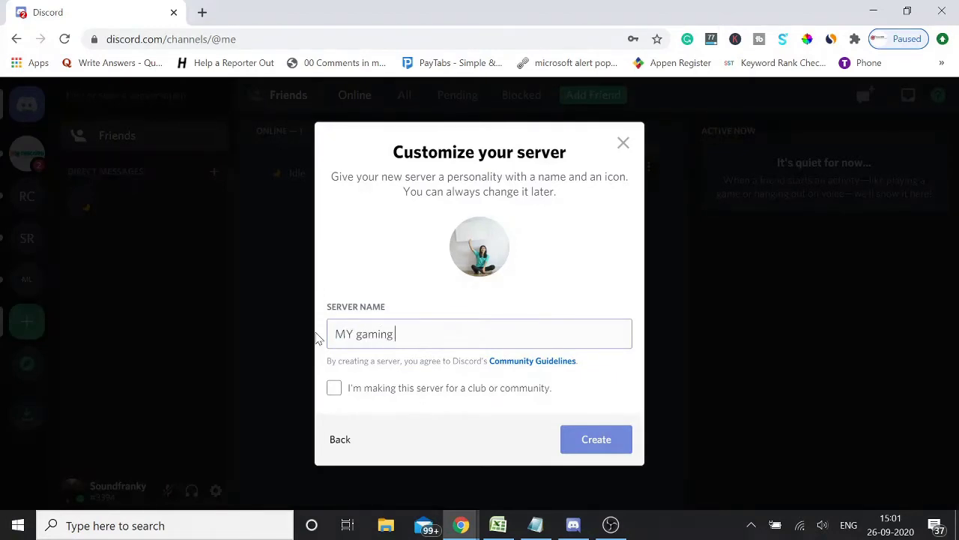
Create the MY gaming server and dismiss the role-view and Quick Switcher tips
click(599, 448)
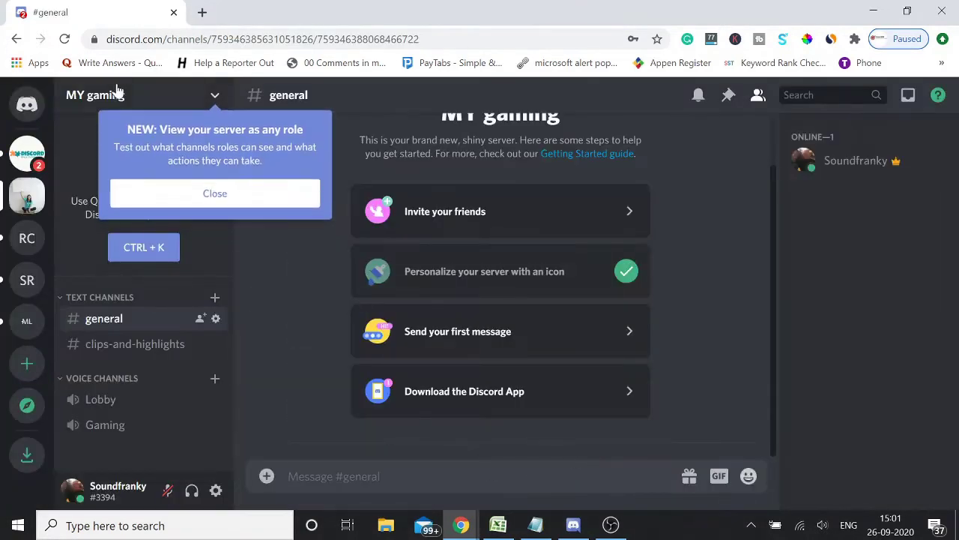
click(209, 199)
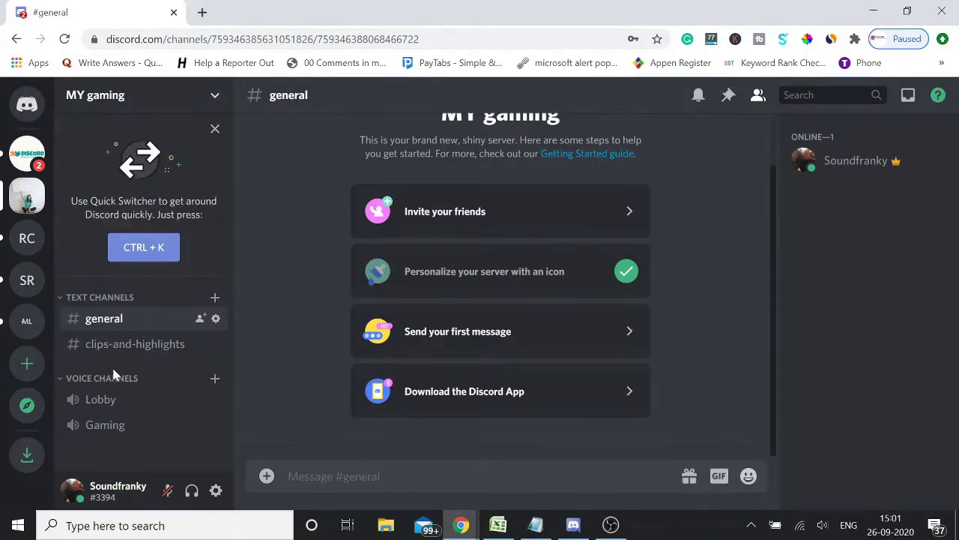
click(215, 132)
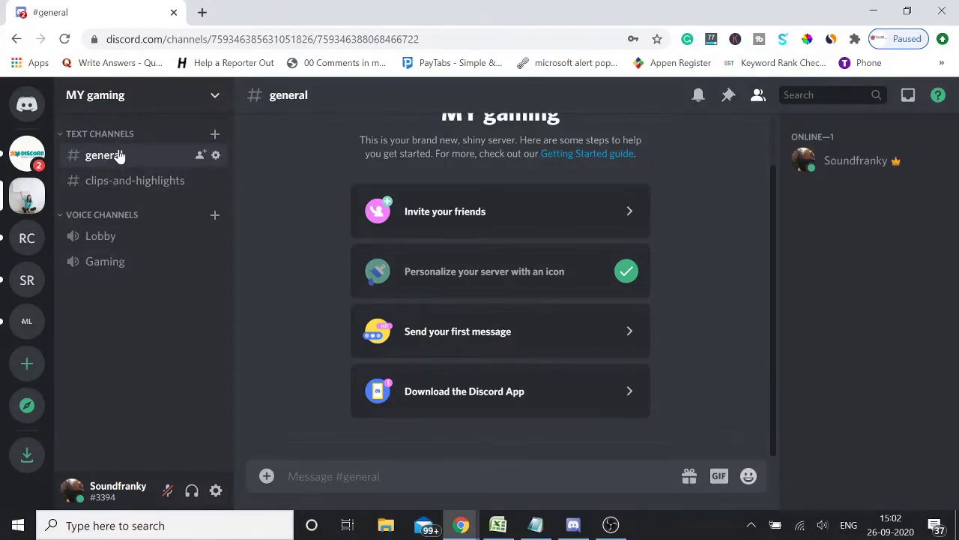
Rename the #general text channel to 'announcement' and save the change
right_click(111, 159)
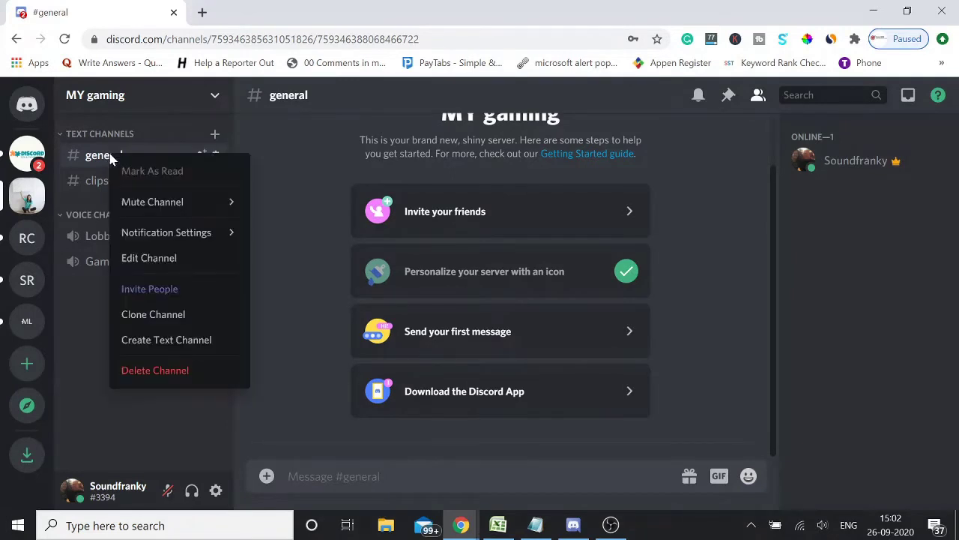
click(154, 260)
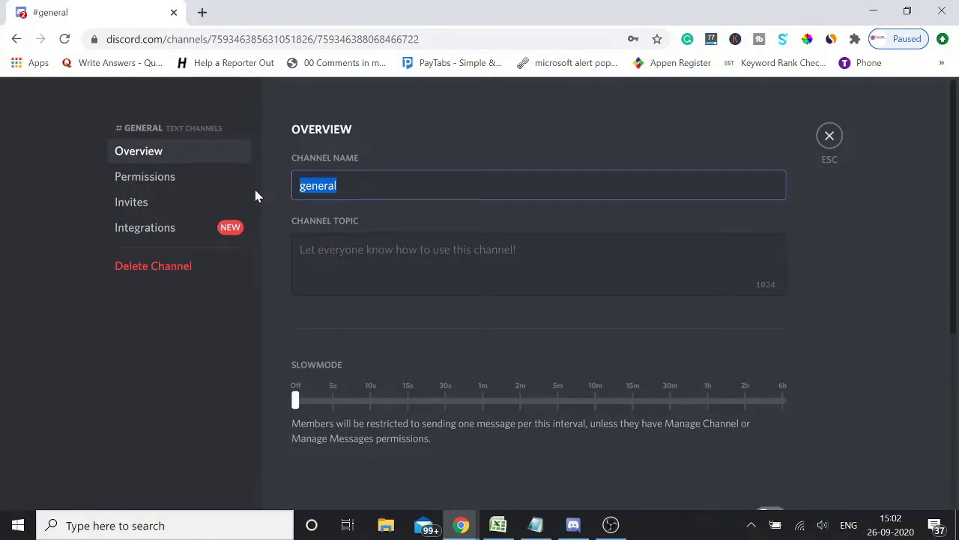
text(annou)
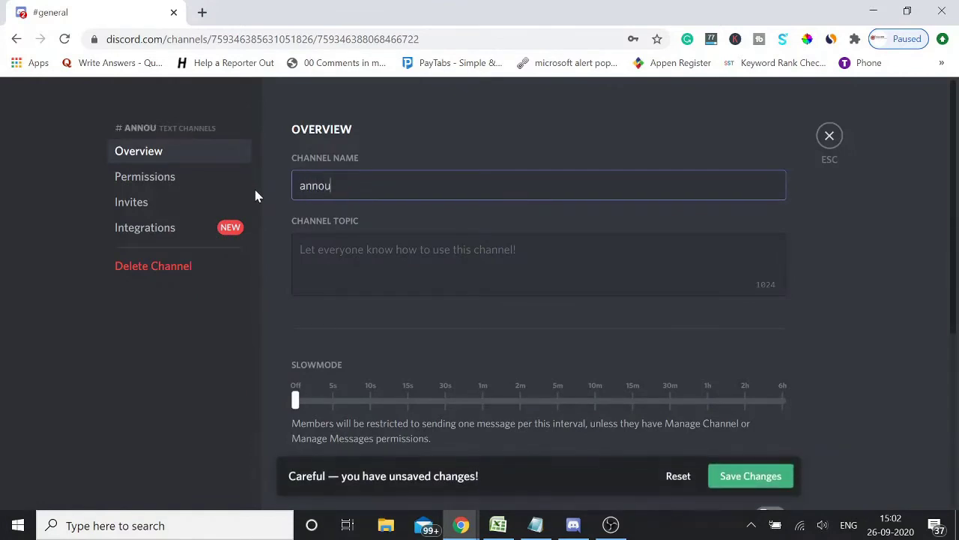
text(ncement)
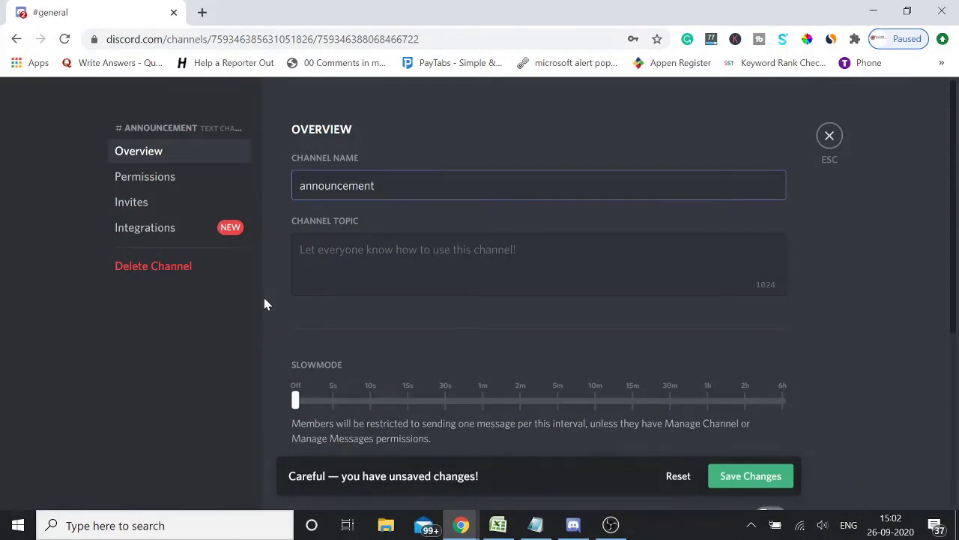
click(728, 478)
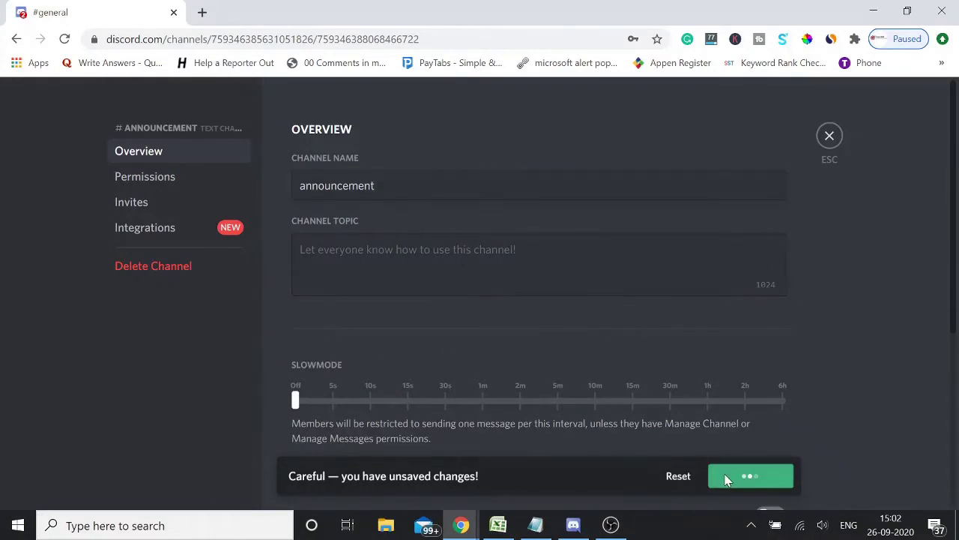
click(829, 136)
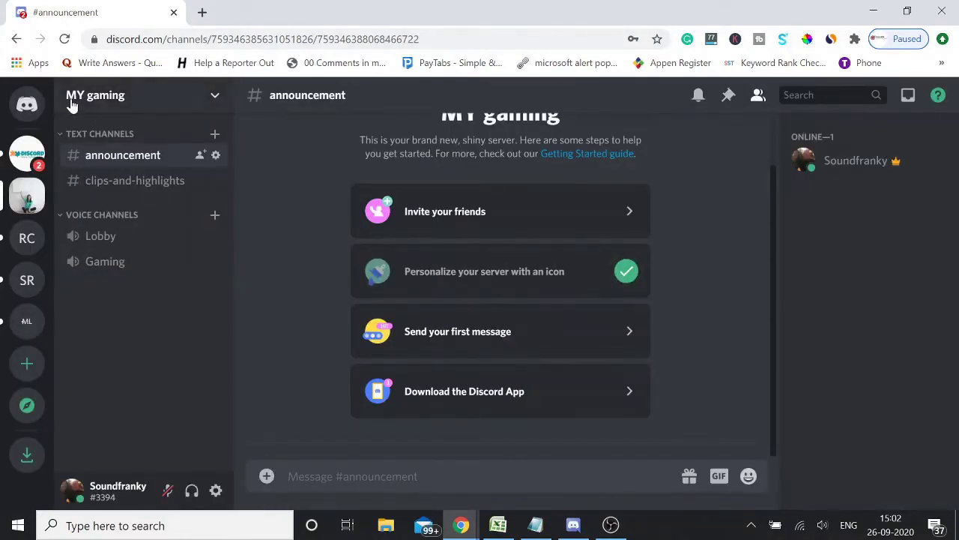
Open getemoji.com in a new tab and put the cursor in its emoji search box
click(201, 12)
text(emoji)
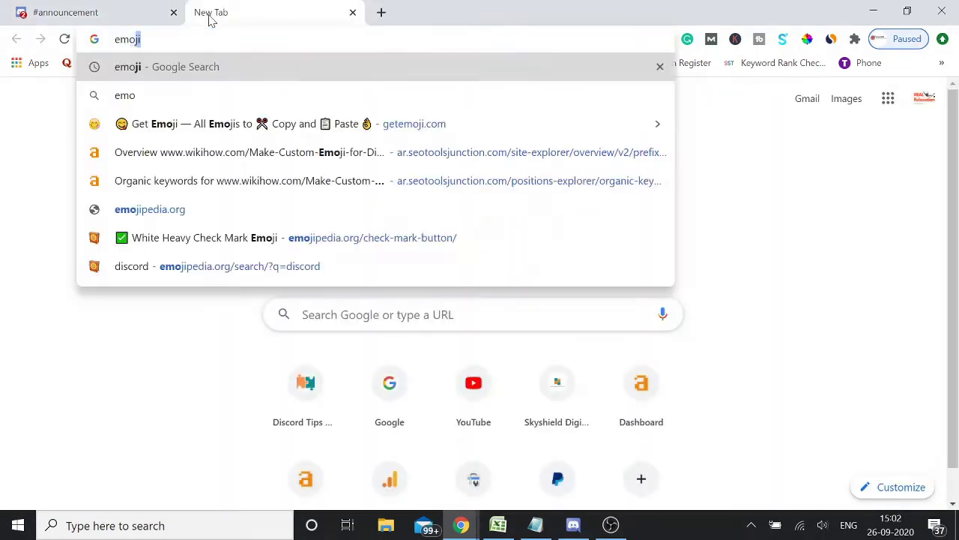
key(Down)
key(Down)
key(Down)
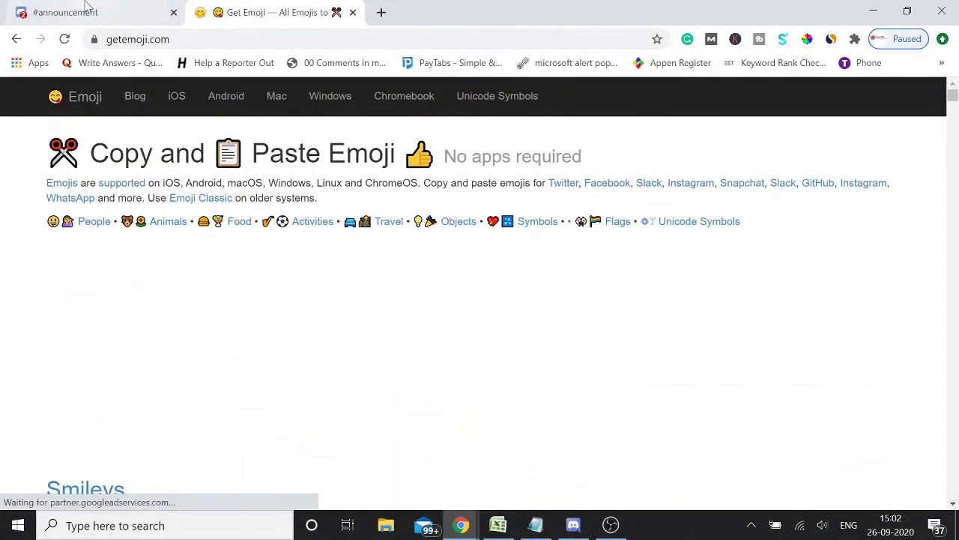
click(90, 12)
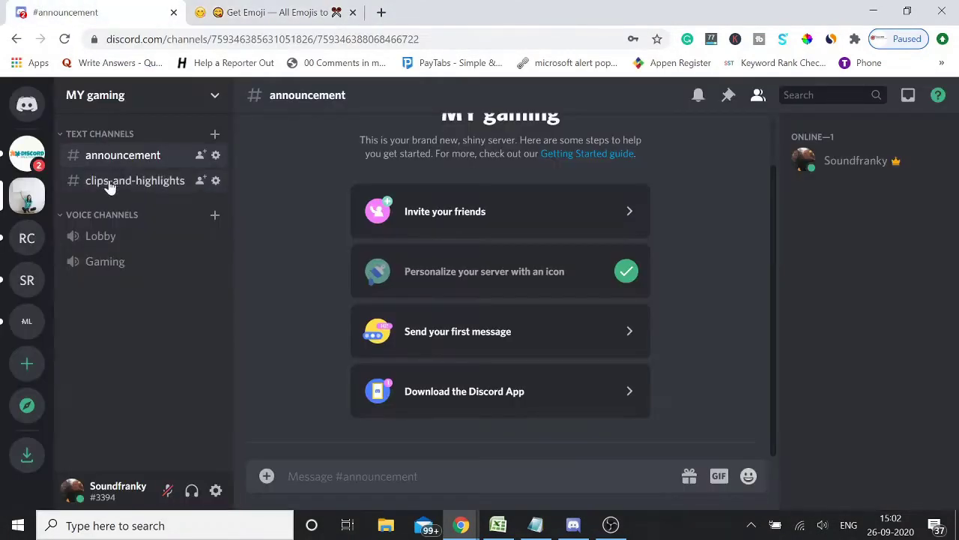
click(270, 12)
scroll(323, 302, down, 2)
click(240, 377)
scroll(240, 377, down, 2)
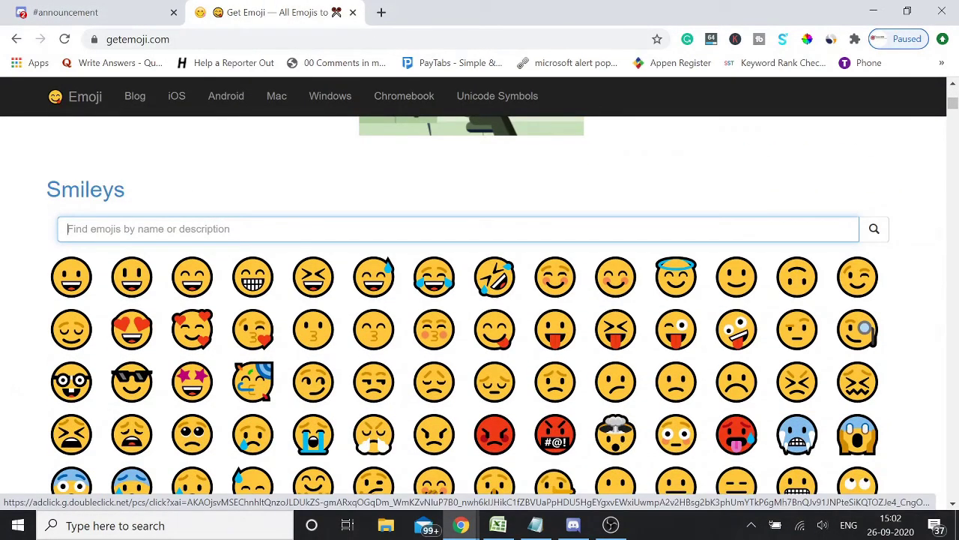
click(225, 229)
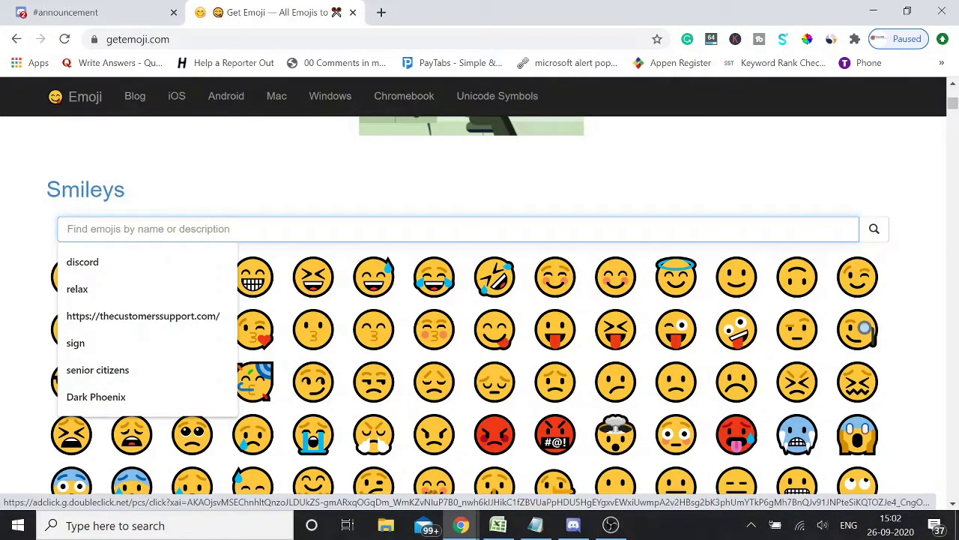
Search for 'horn' emojis and browse the results
text(horn)
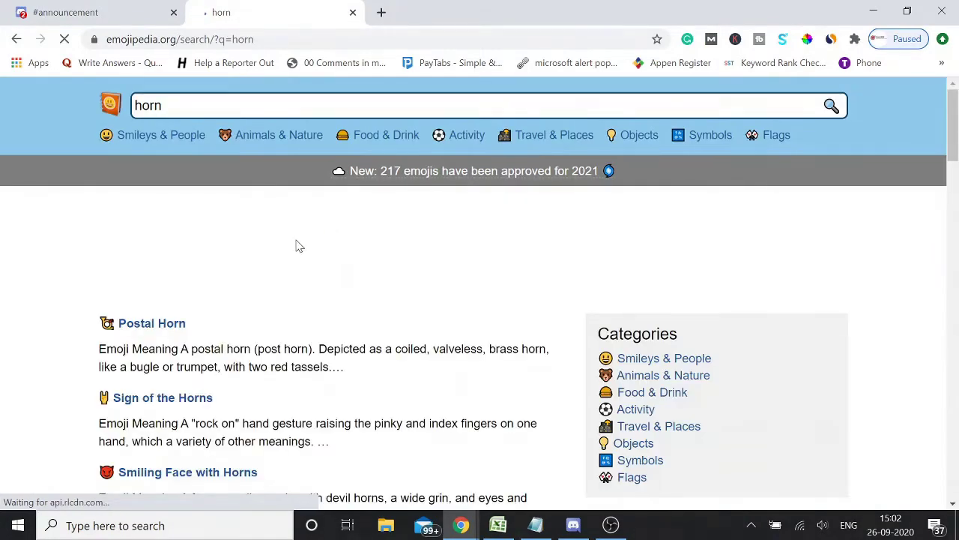
scroll(285, 255, down, 2)
scroll(274, 259, down, 3)
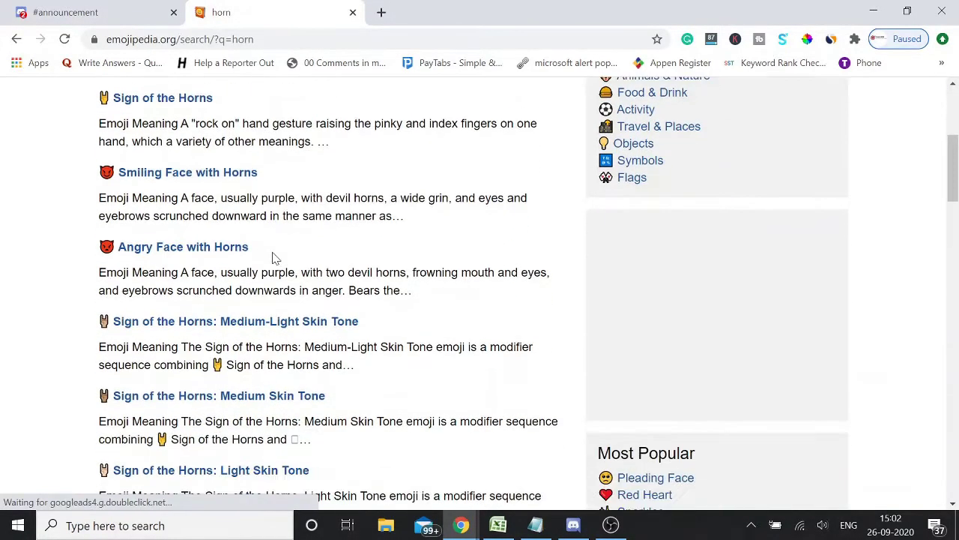
scroll(272, 257, down, 5)
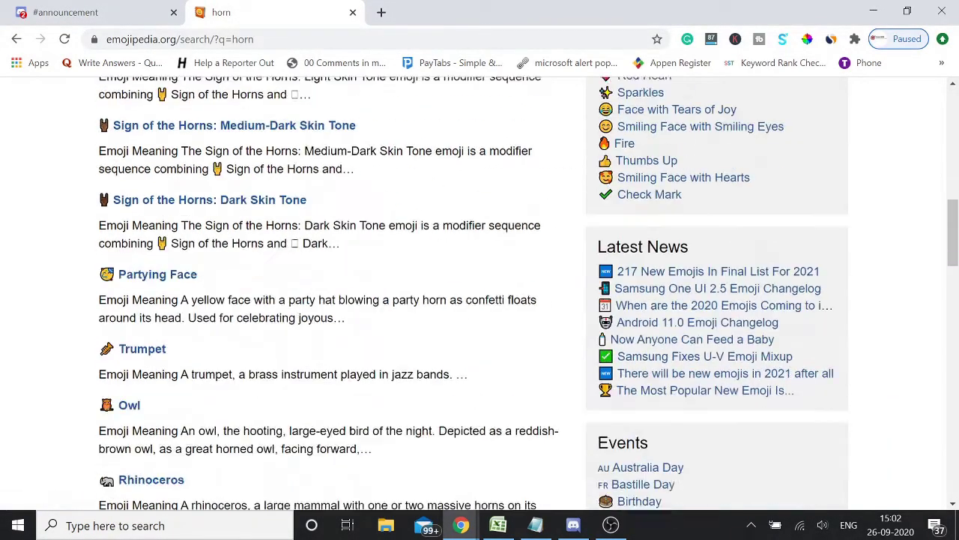
scroll(272, 259, down, 2)
scroll(272, 259, down, 4)
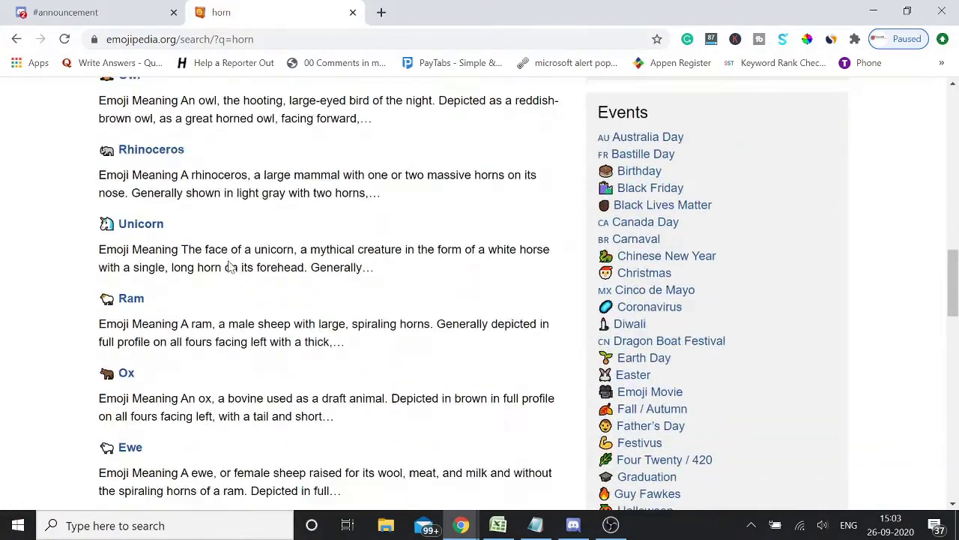
scroll(225, 263, up, 6)
scroll(225, 261, up, 9)
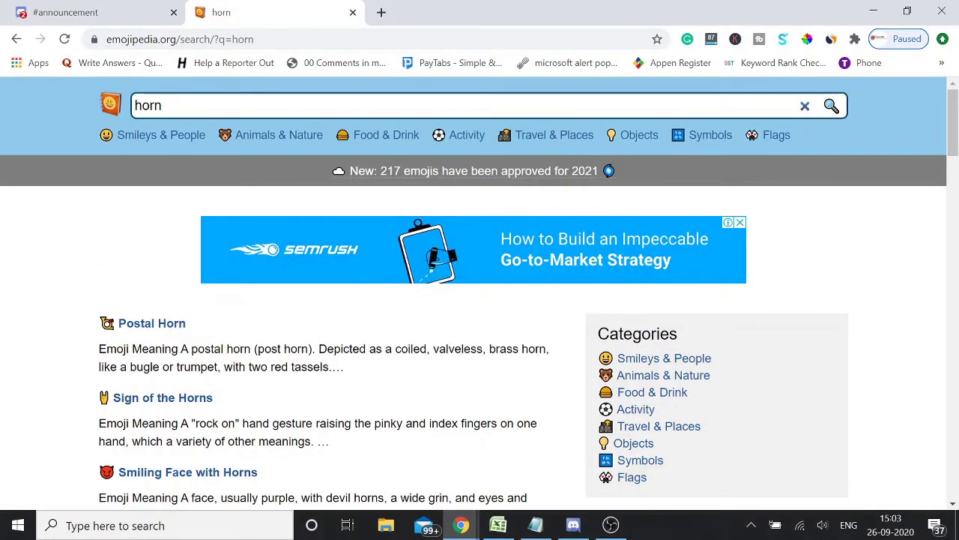
Replace the search with 'speaker' and review the matching emojis
click(225, 105)
key(BackSpace)
key(BackSpace)
key(BackSpace)
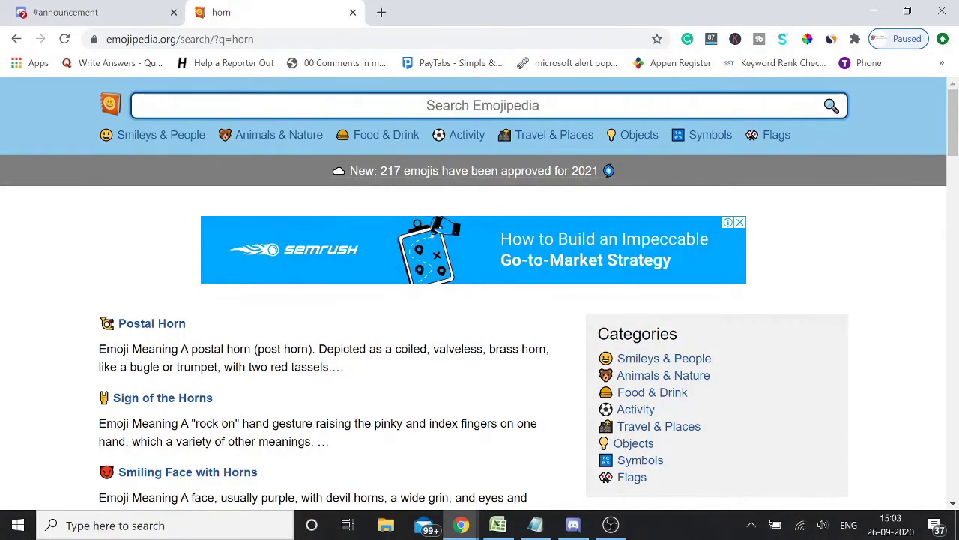
text(speaker)
key(Return)
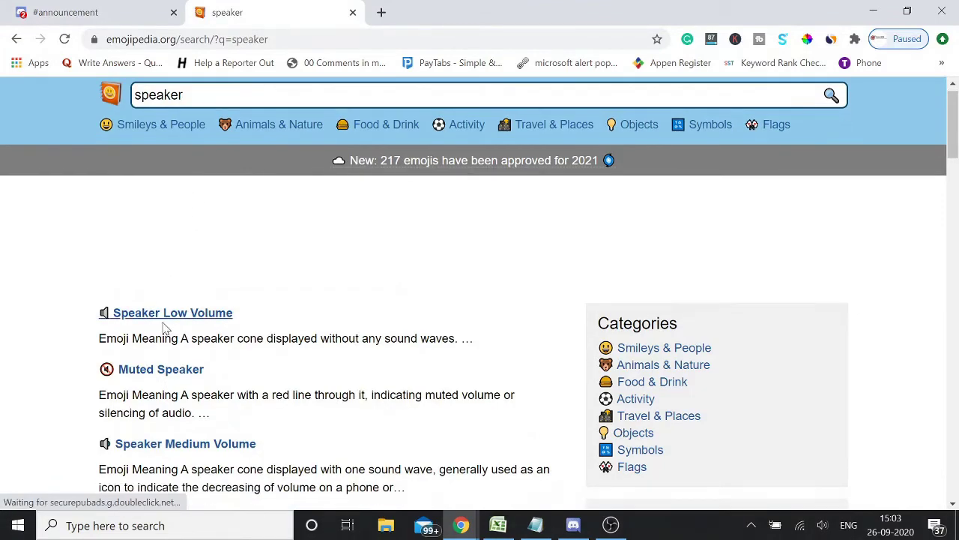
scroll(171, 325, down, 3)
scroll(172, 325, down, 2)
scroll(172, 325, up, 5)
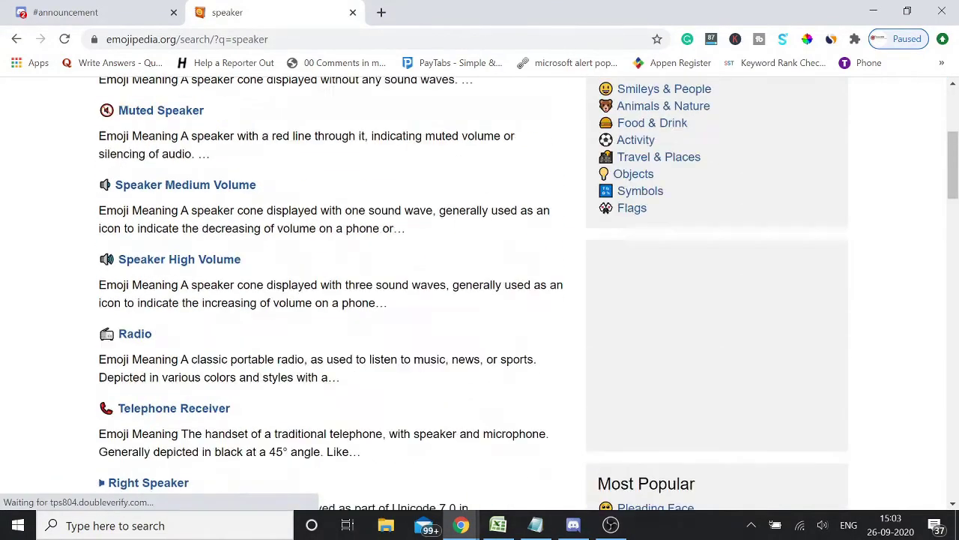
Search Emojipedia for 'announcement'
key(ctrl+a)
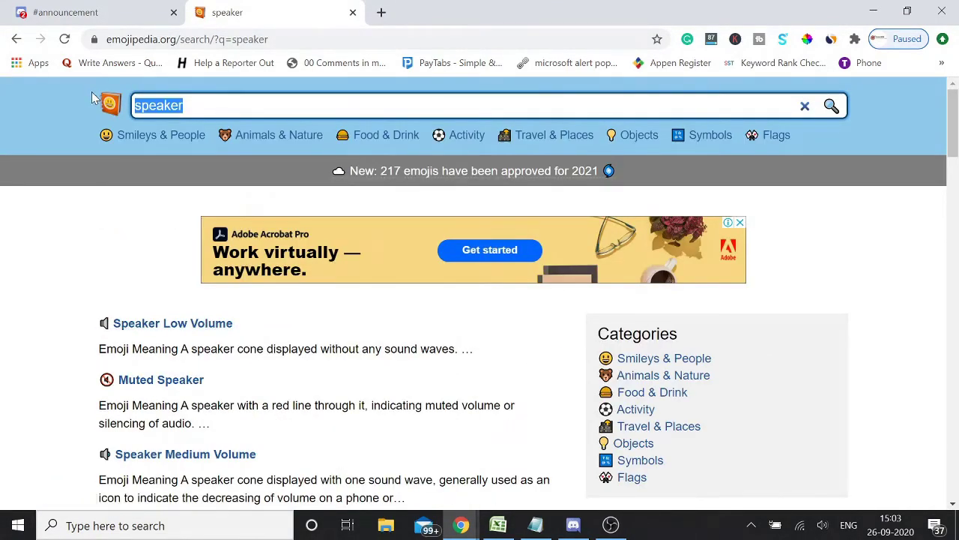
text(annou)
click(233, 135)
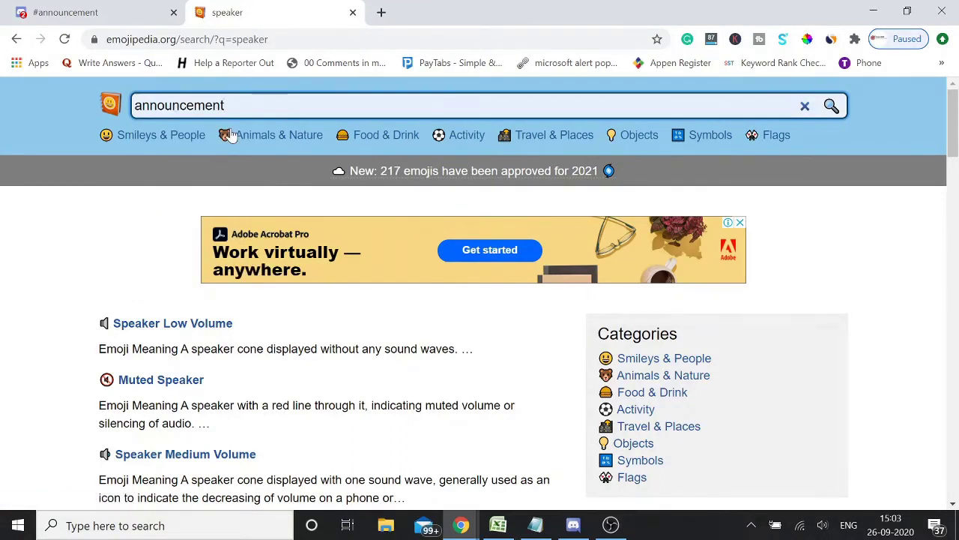
scroll(214, 219, down, 2)
scroll(480, 292, up, 2)
key(Return)
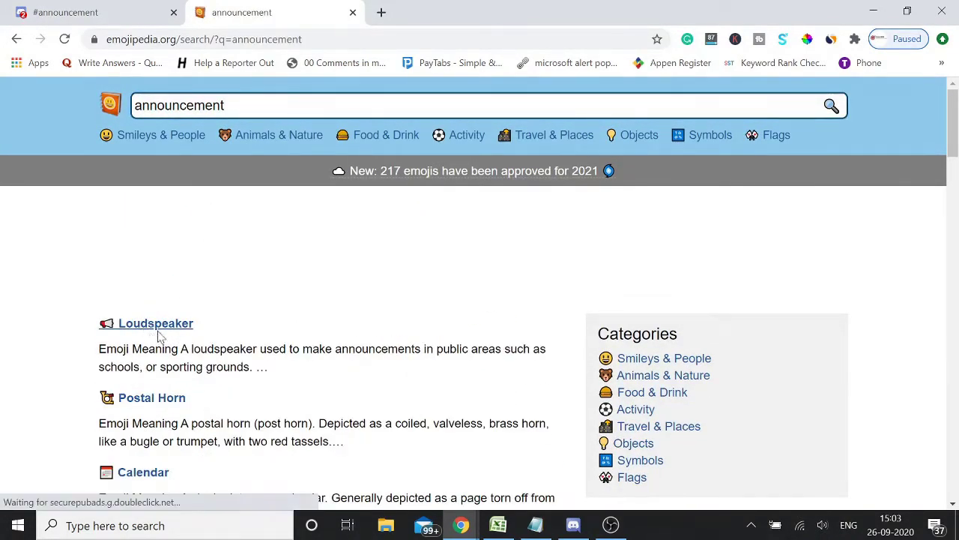
Open the Loudspeaker emoji page and copy the emoji
click(152, 330)
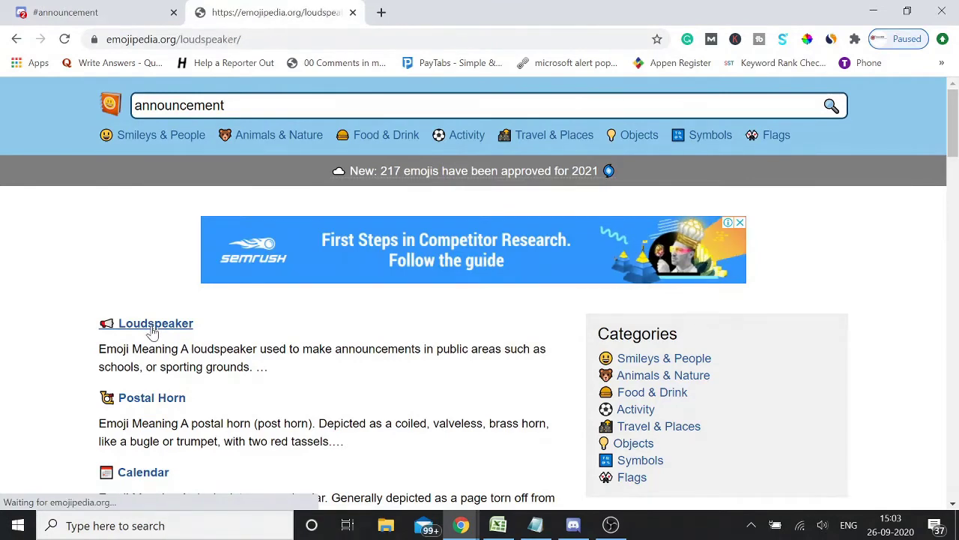
scroll(392, 355, down, 3)
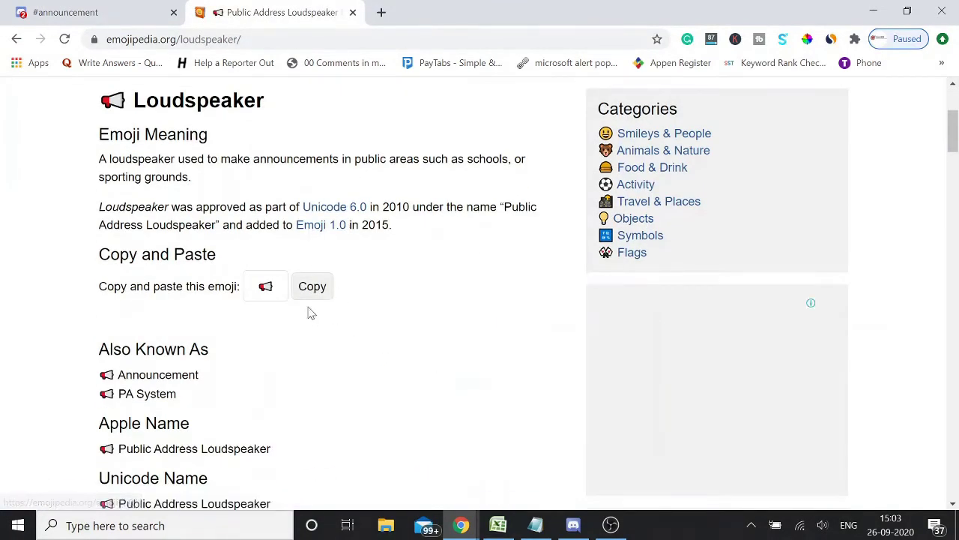
scroll(270, 303, up, 3)
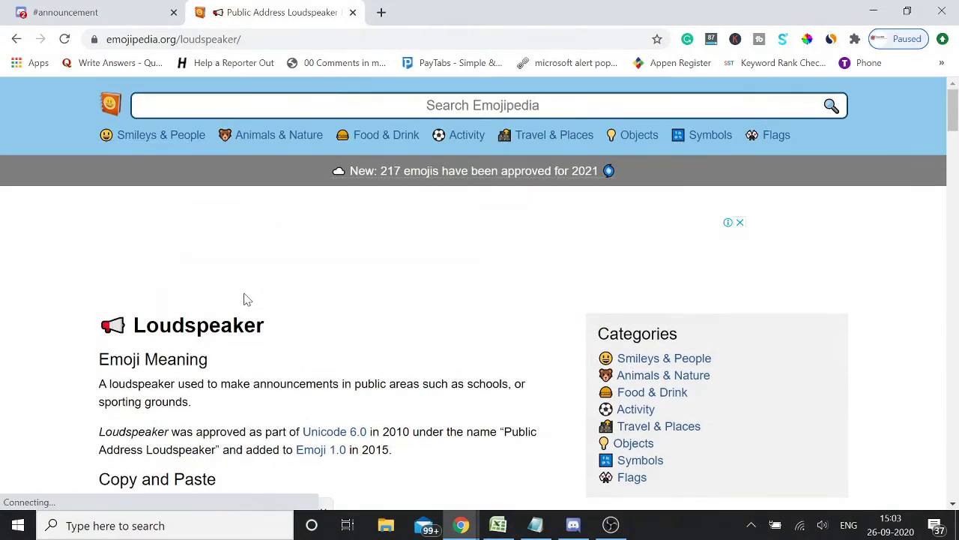
scroll(244, 296, down, 3)
click(305, 291)
Paste the loudspeaker emoji at the start of the announcement channel's name
click(114, 11)
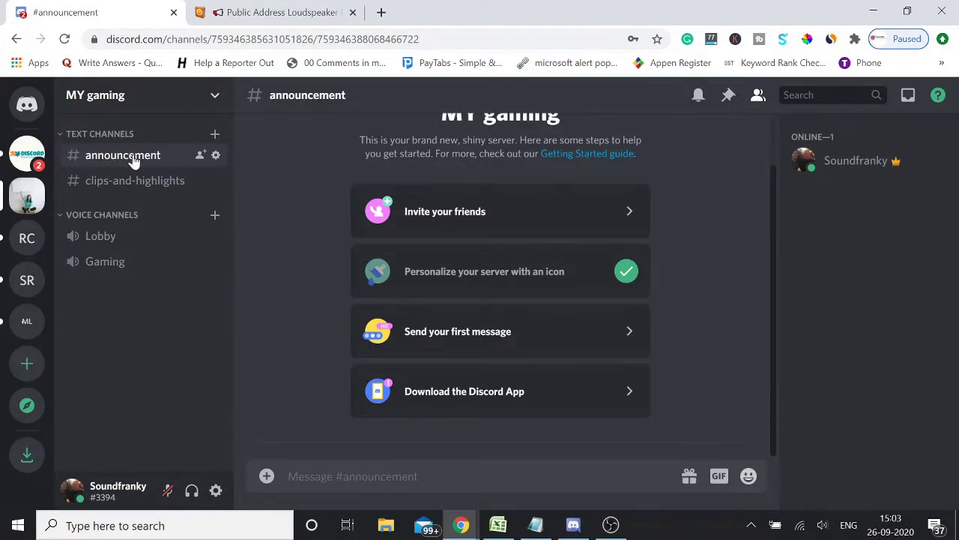
click(216, 156)
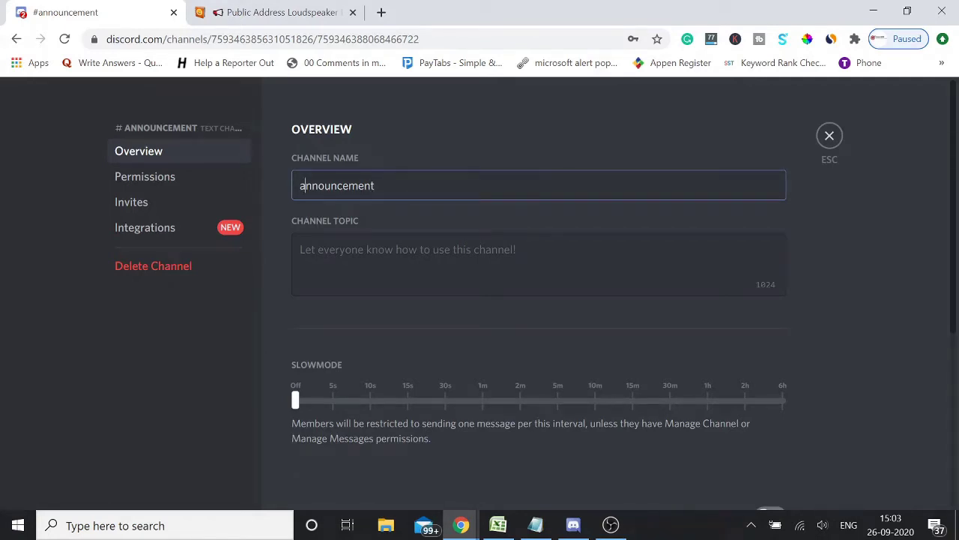
click(270, 12)
click(97, 12)
key(ctrl+v)
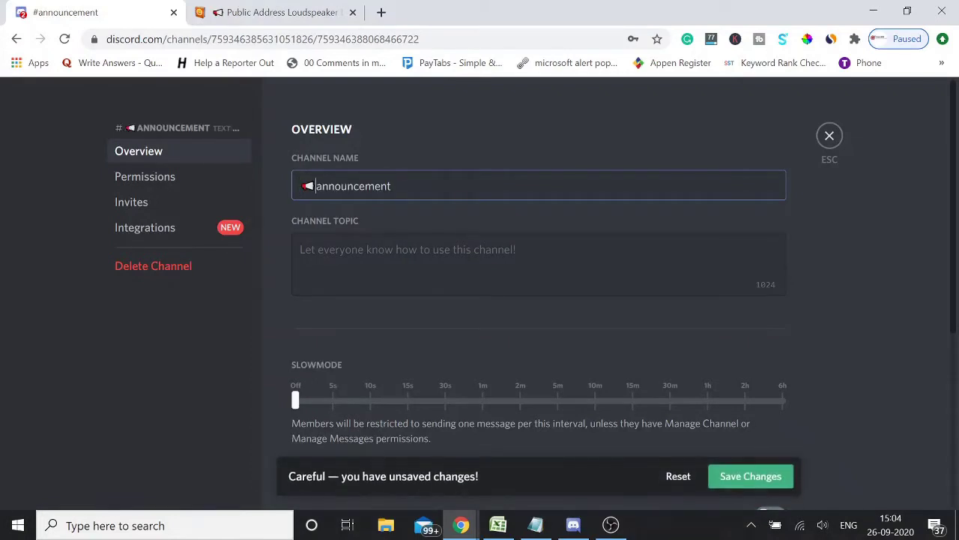
Set the channel topic 'Get all future announcements here' and save the settings
click(300, 250)
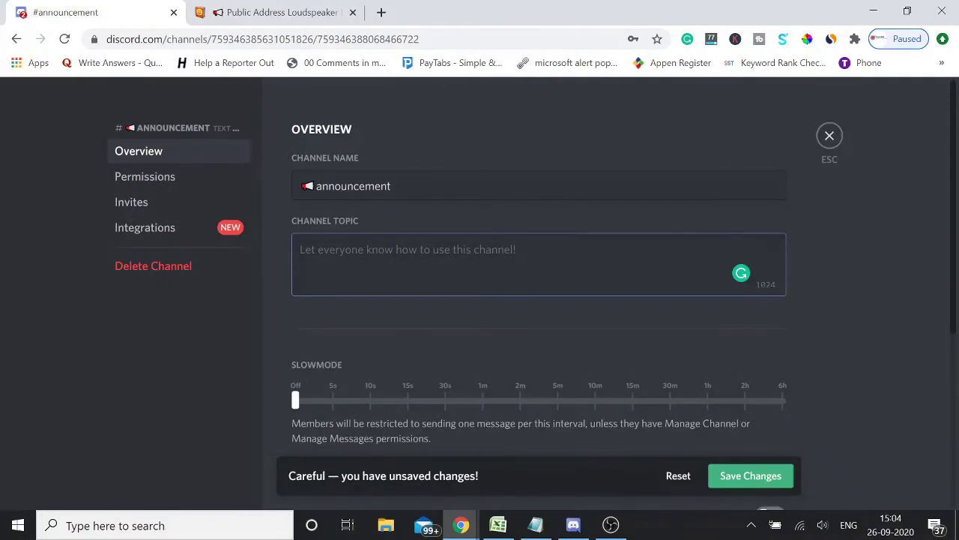
text(Get all future announcements here)
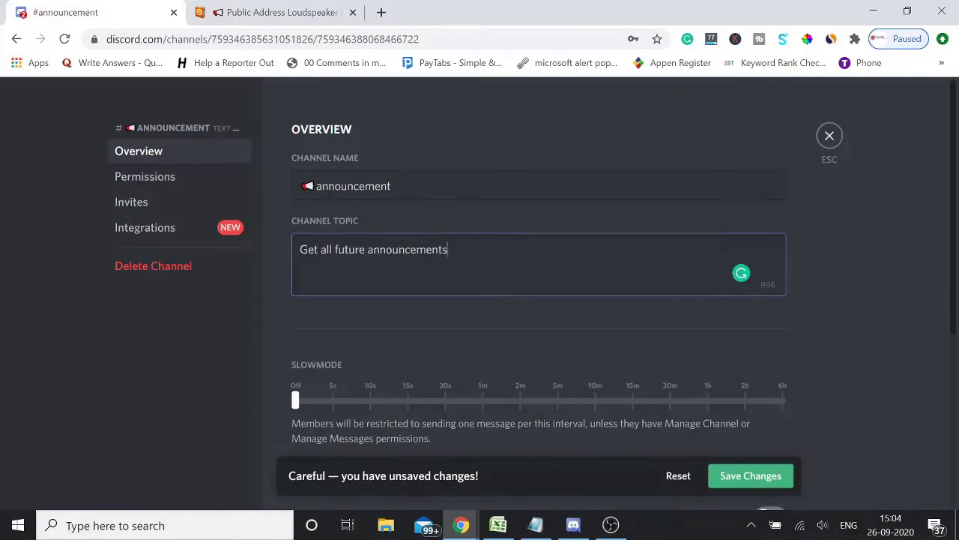
click(739, 473)
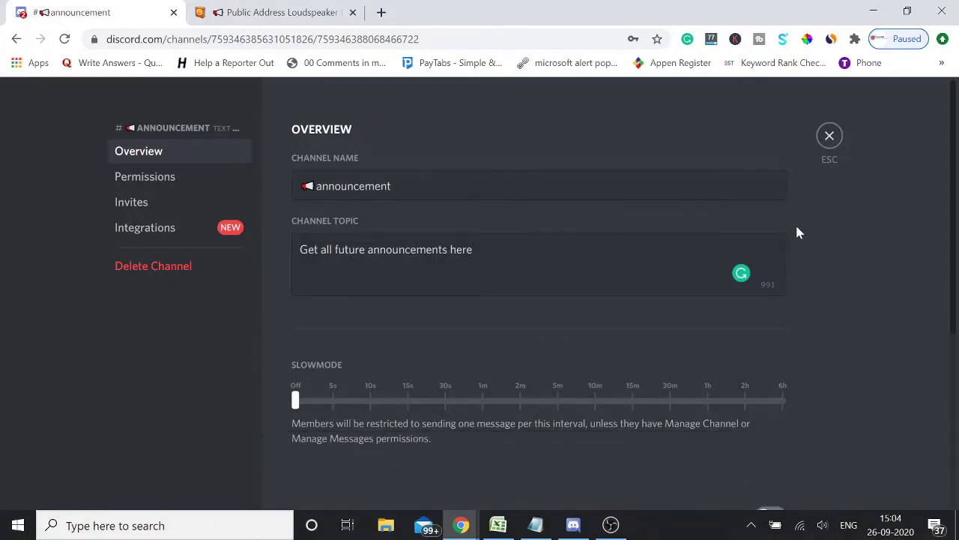
click(829, 138)
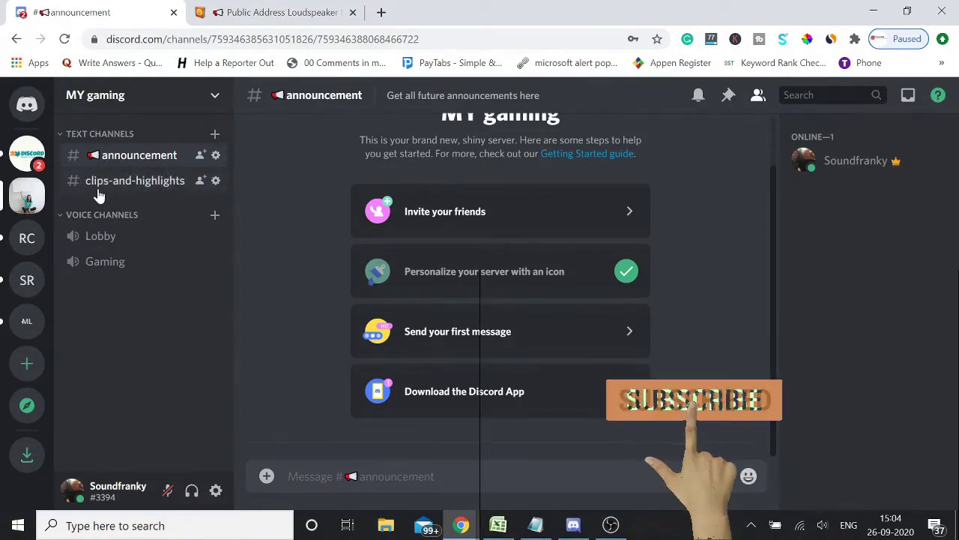
Clear the old announcement search and search Emojipedia for 'music'
click(240, 8)
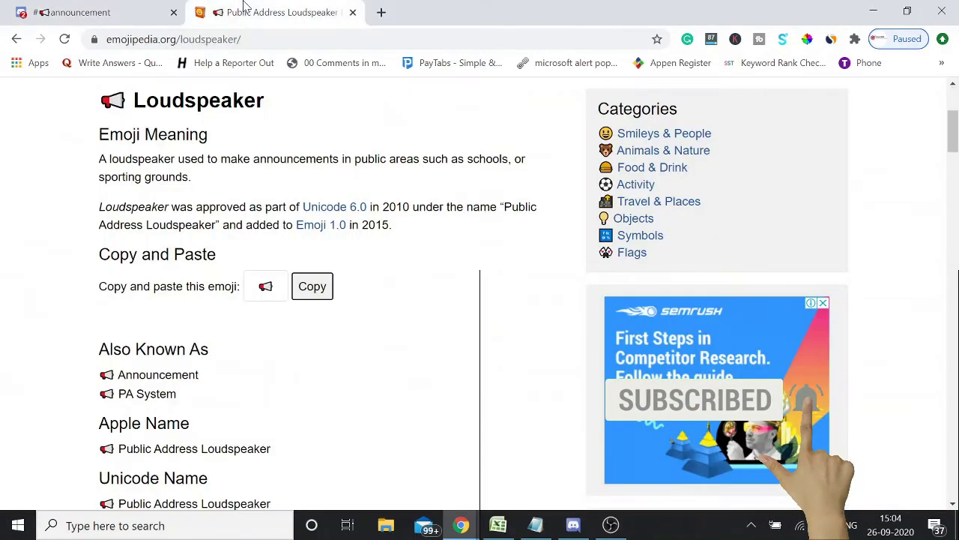
scroll(248, 244, up, 3)
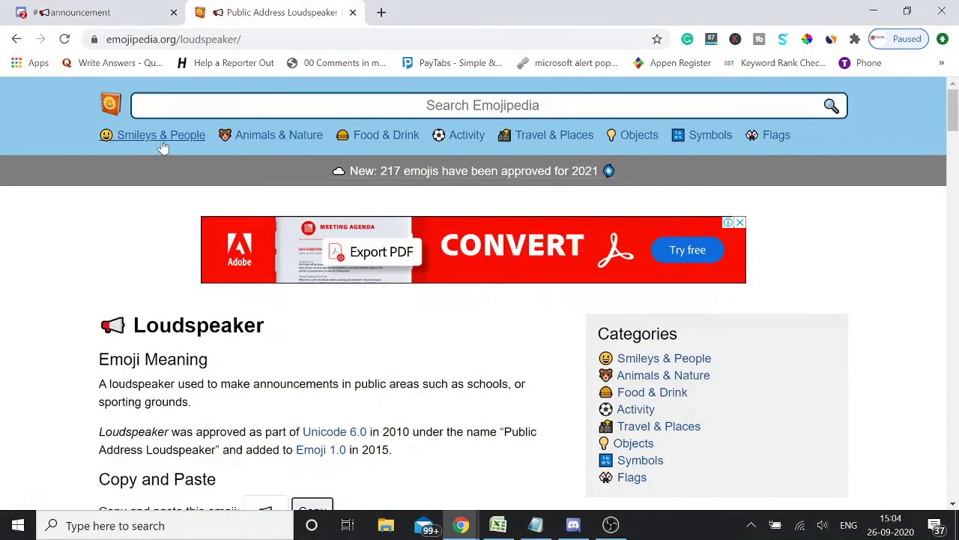
click(18, 39)
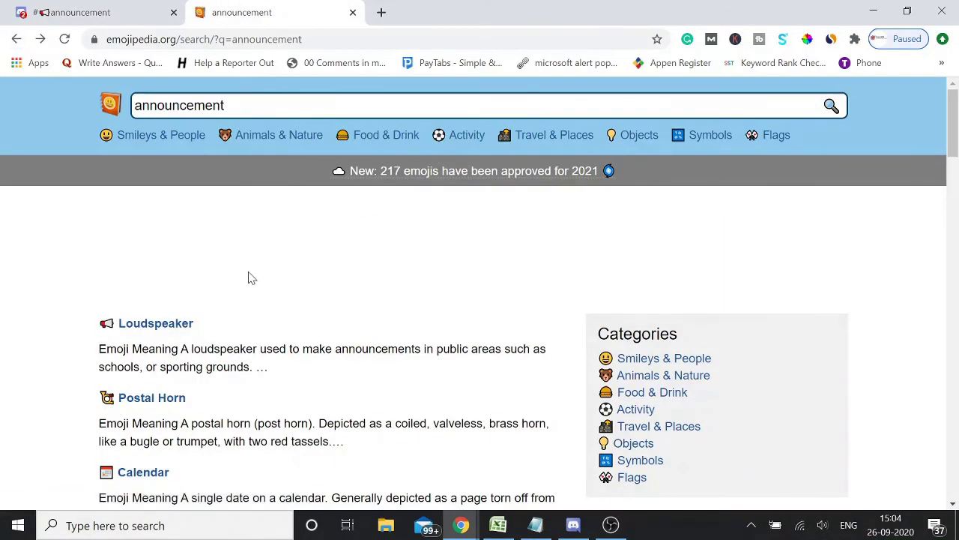
scroll(251, 281, up, 2)
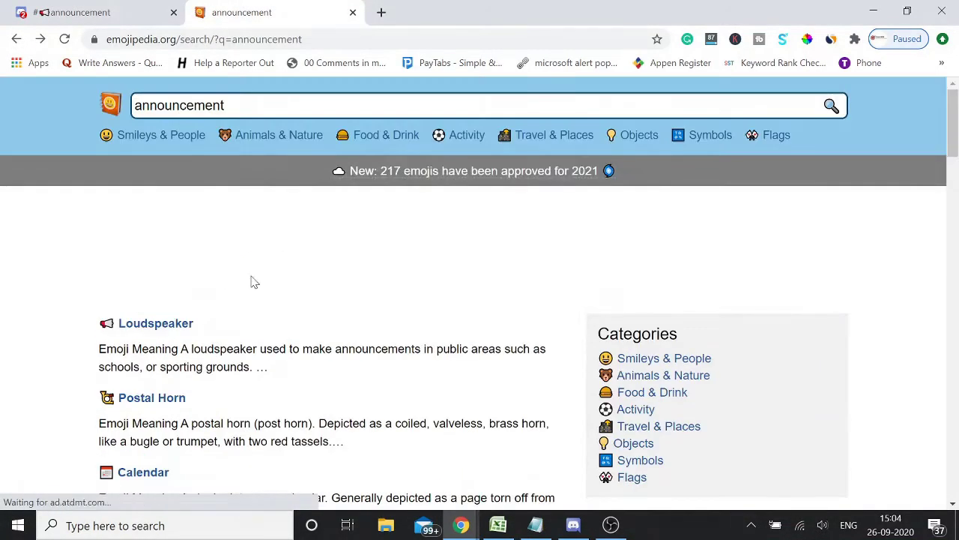
drag(248, 105, 126, 109)
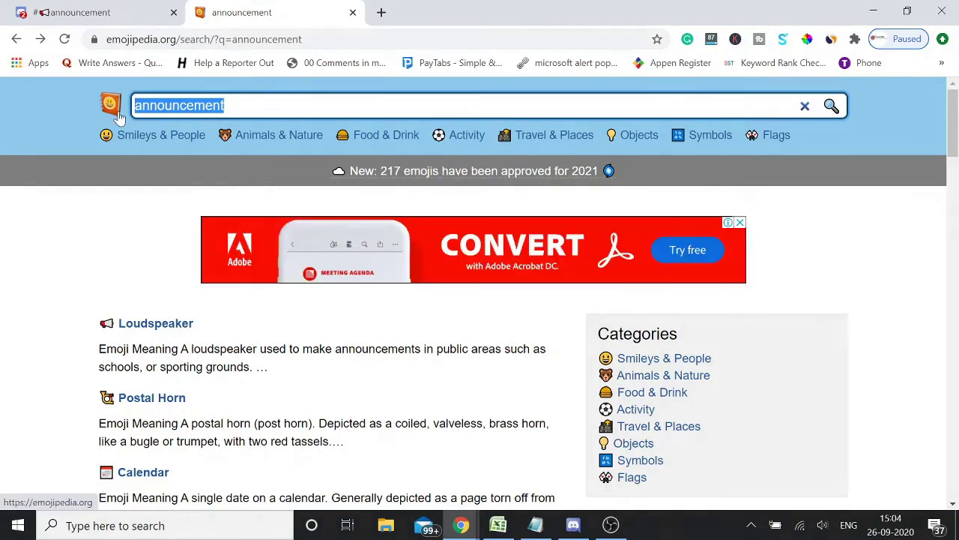
key(BackSpace)
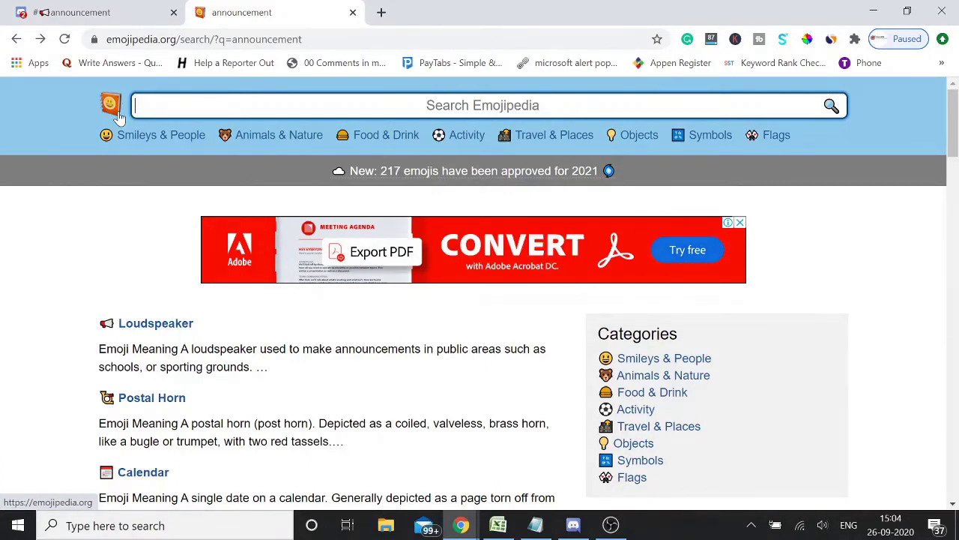
text(music)
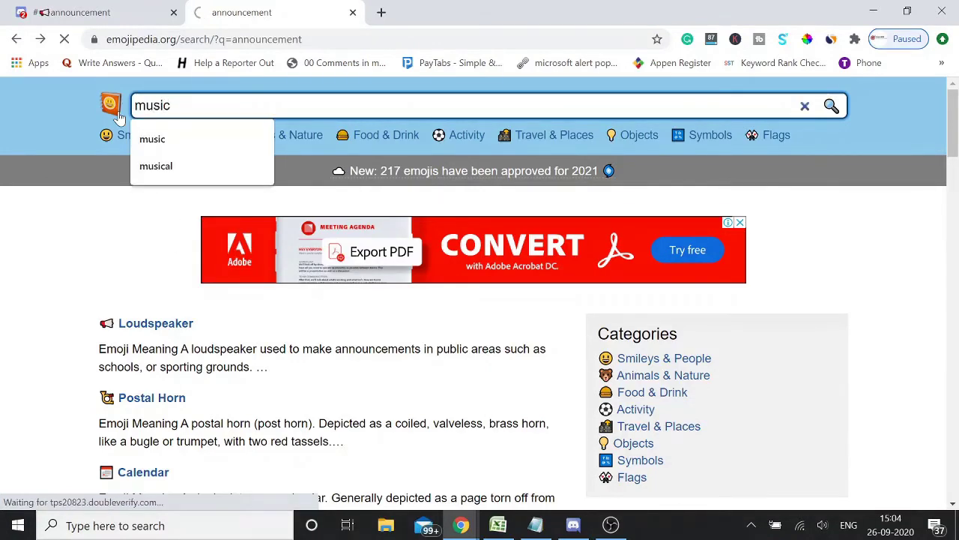
key(Return)
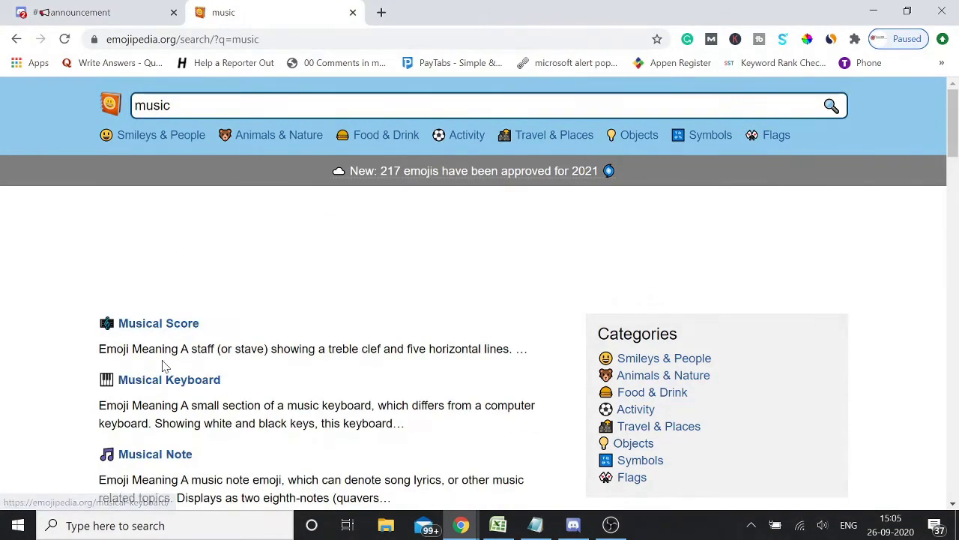
Copy the Musical Notes emoji and return to the Discord tab
scroll(166, 374, down, 3)
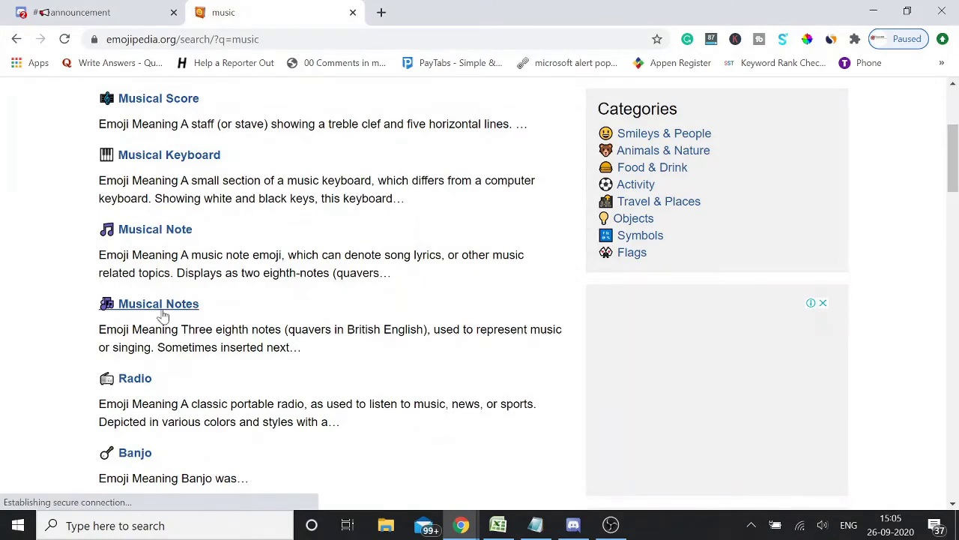
click(171, 313)
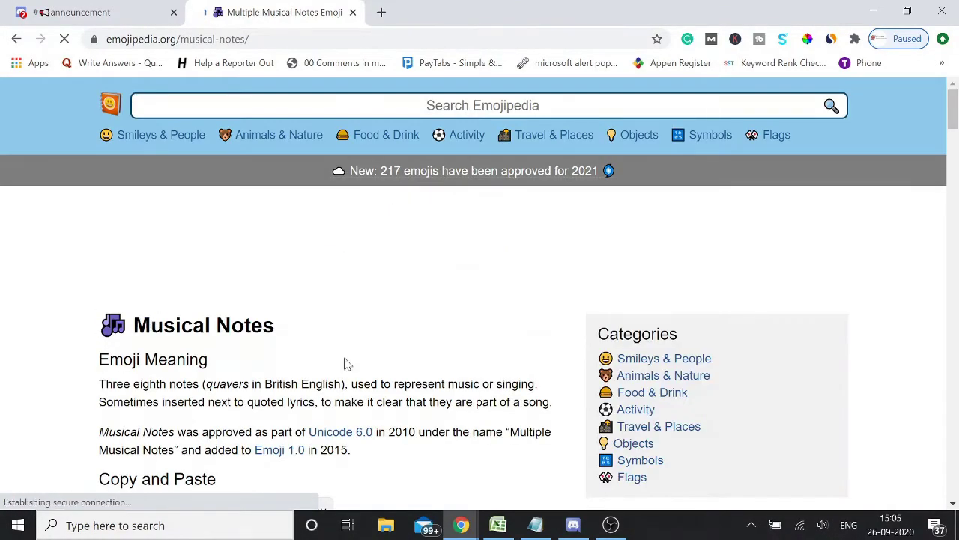
scroll(336, 347, down, 3)
click(313, 285)
click(97, 12)
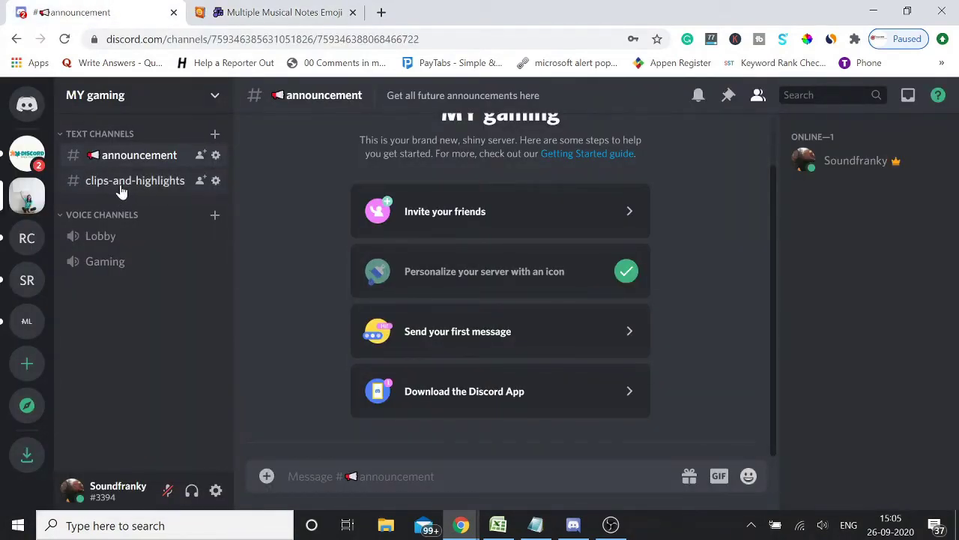
Prefix the clips-and-highlights channel name with the musical notes emoji and save it
click(216, 181)
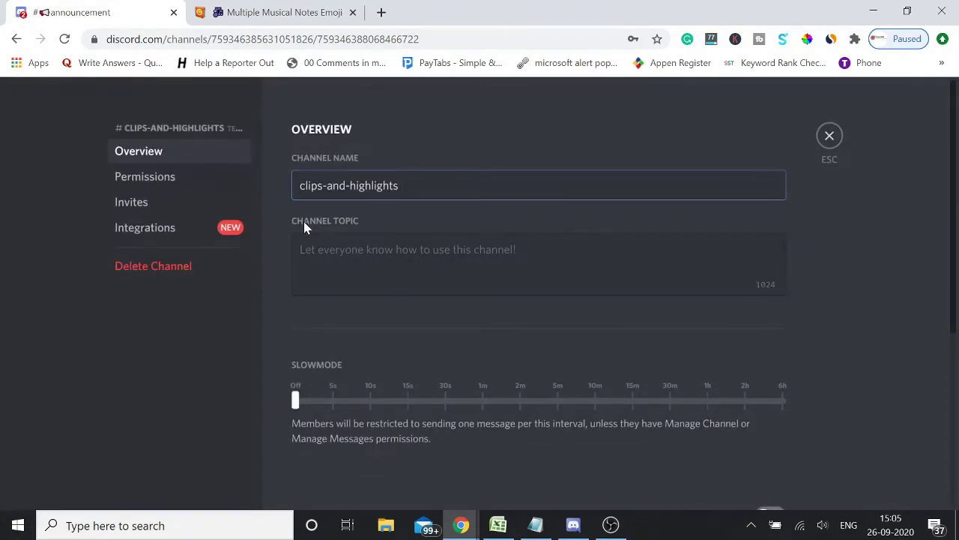
key(ctrl+v)
click(727, 478)
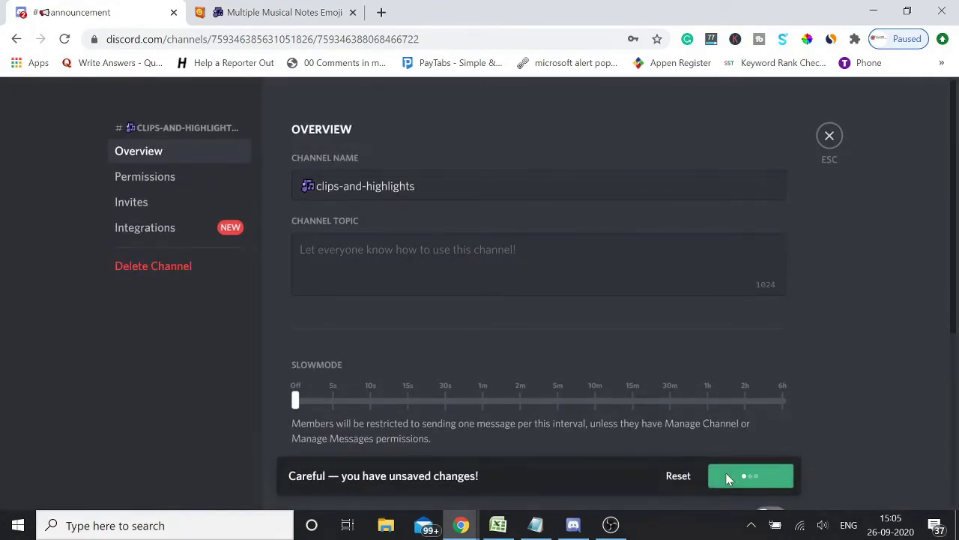
click(829, 136)
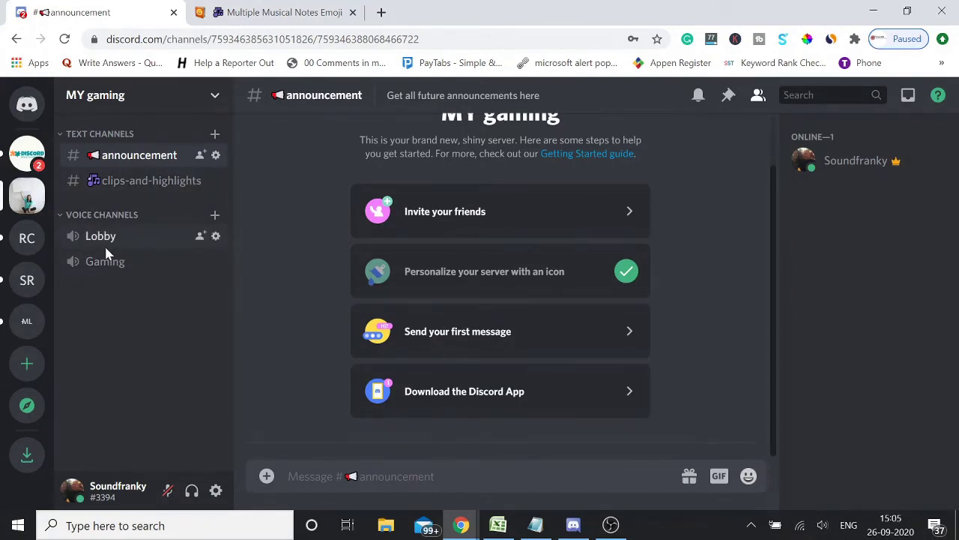
Search Emojipedia for 'lobby'
click(289, 11)
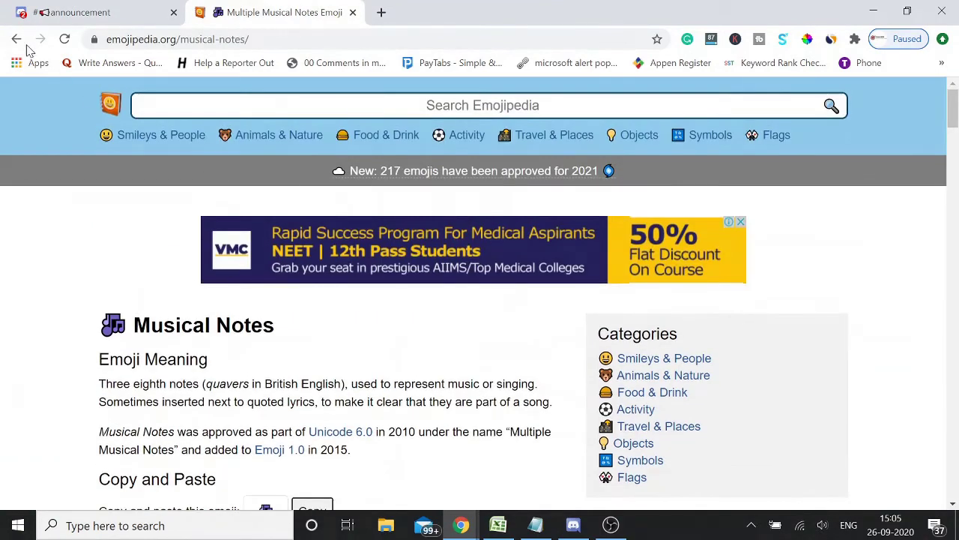
click(300, 105)
text(lobb)
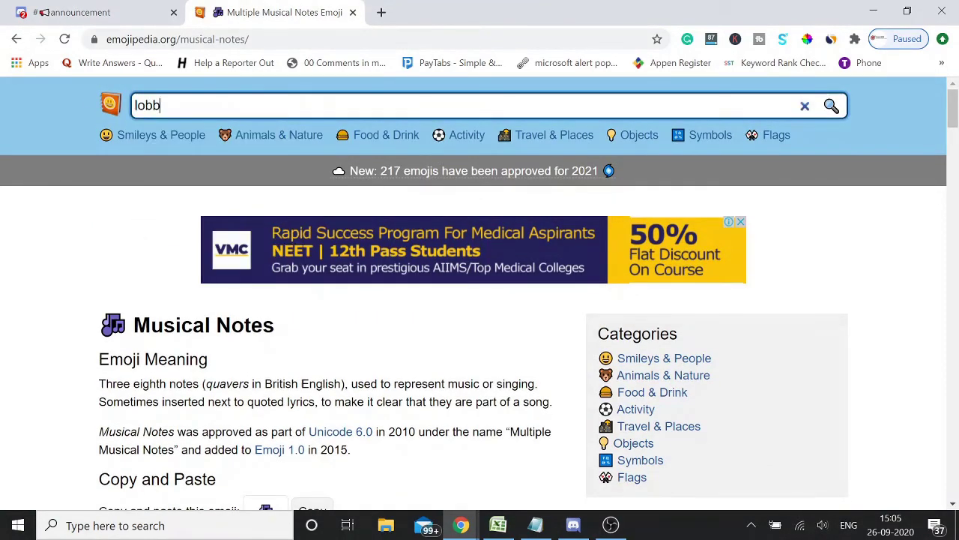
text(y)
key(Return)
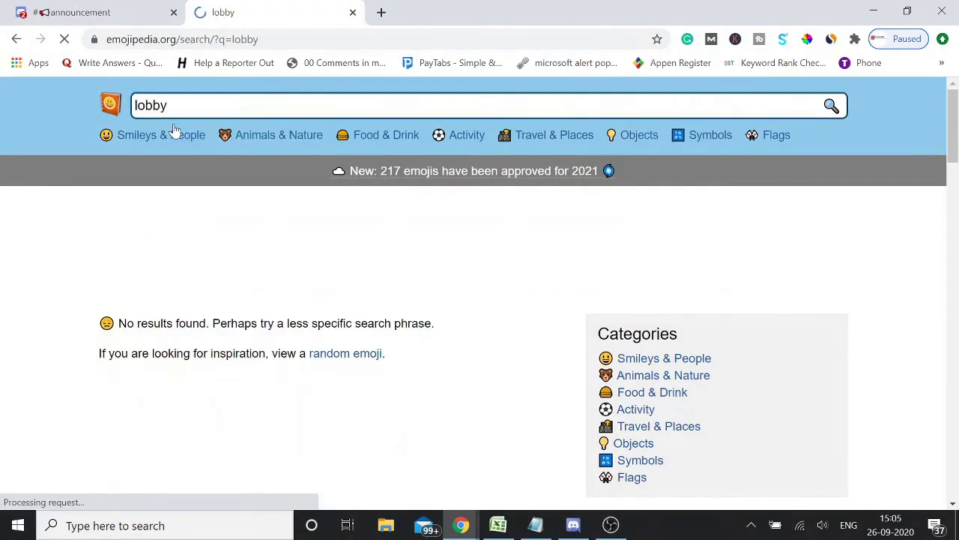
Replace the search with 'gallery' and run it
drag(178, 105, 94, 104)
key(BackSpace)
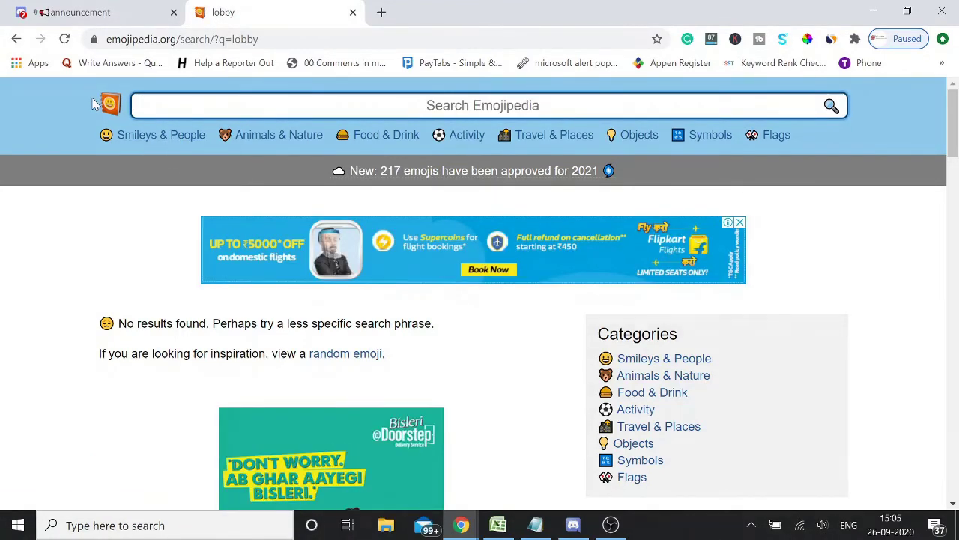
text(gallery)
key(Return)
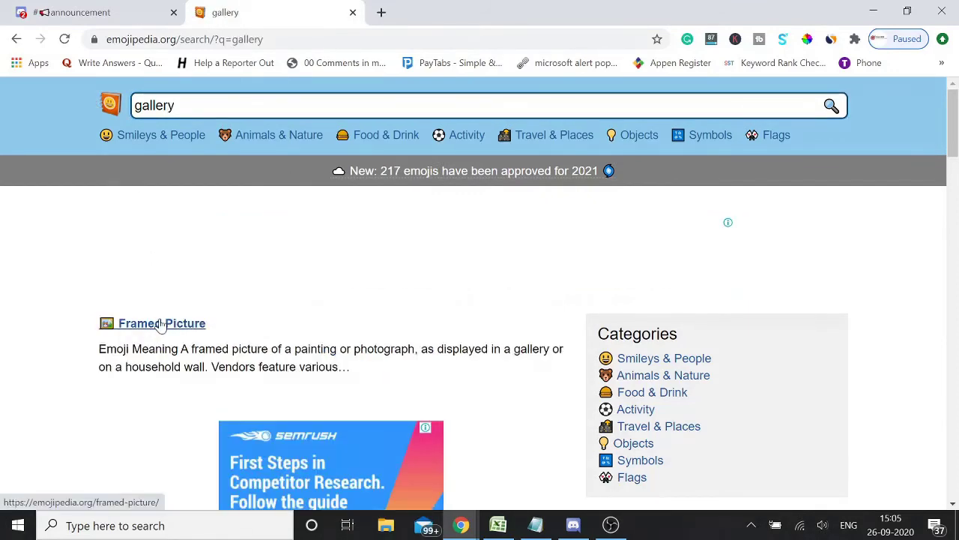
Copy the Framed Picture emoji and return to the Discord MY gaming tab
click(159, 323)
scroll(300, 299, down, 5)
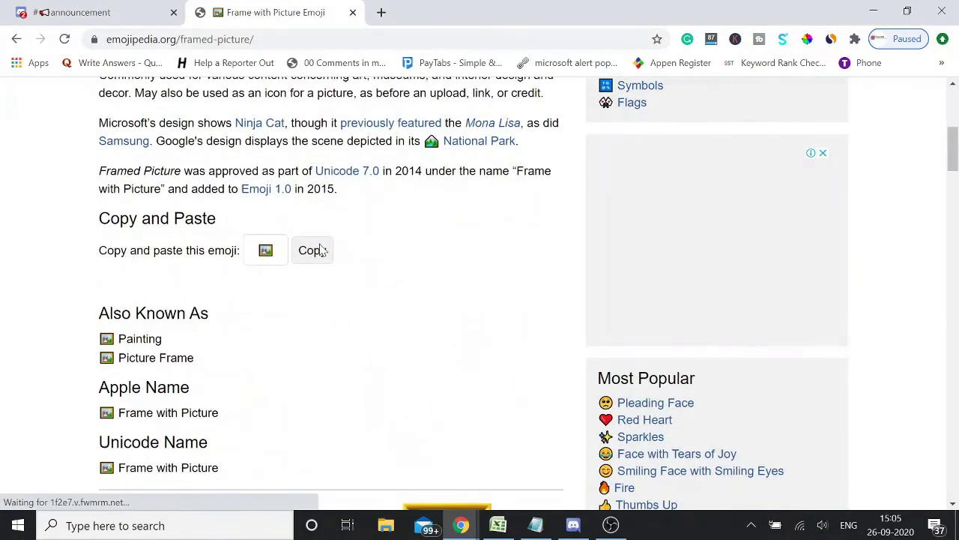
click(312, 250)
click(71, 12)
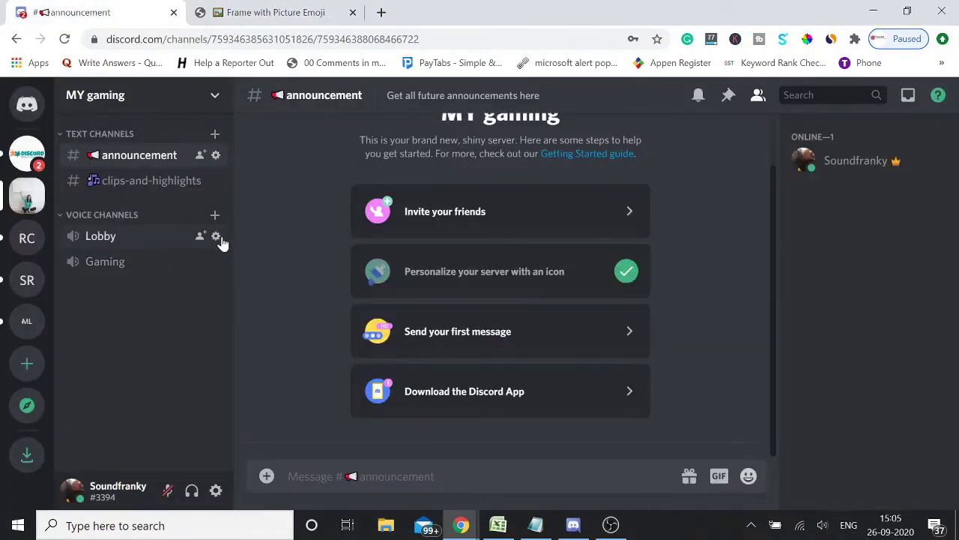
Append the framed picture emoji to the Lobby voice channel's name, save, and close settings
click(217, 236)
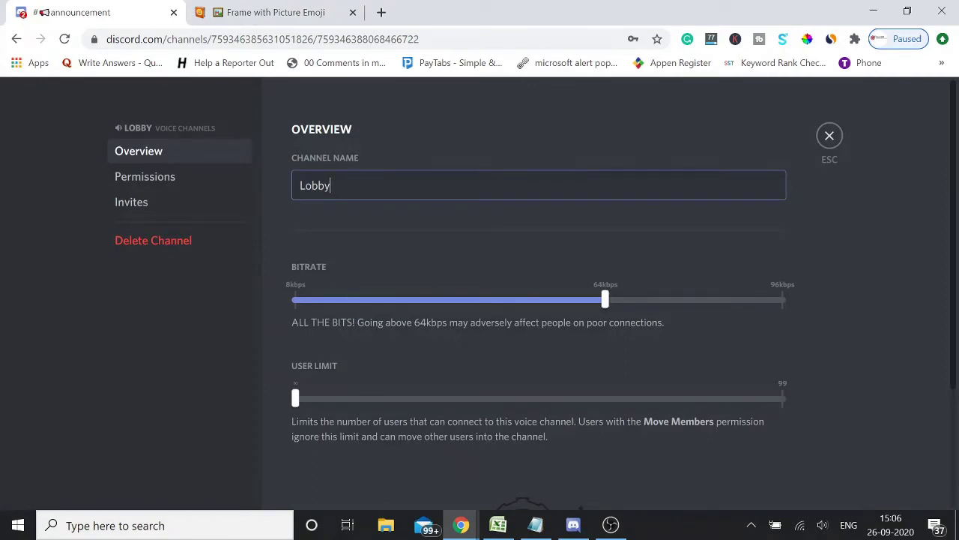
key(ctrl+v)
click(740, 491)
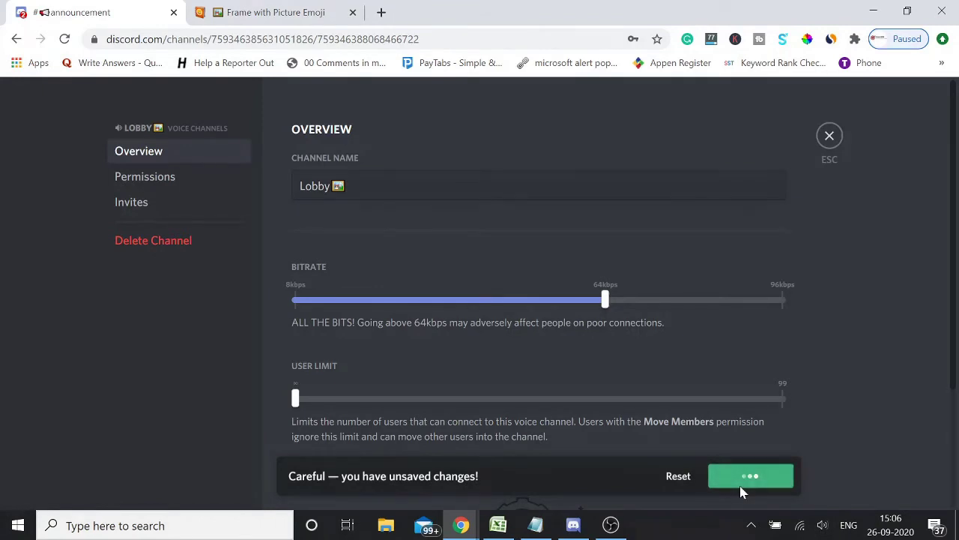
click(830, 135)
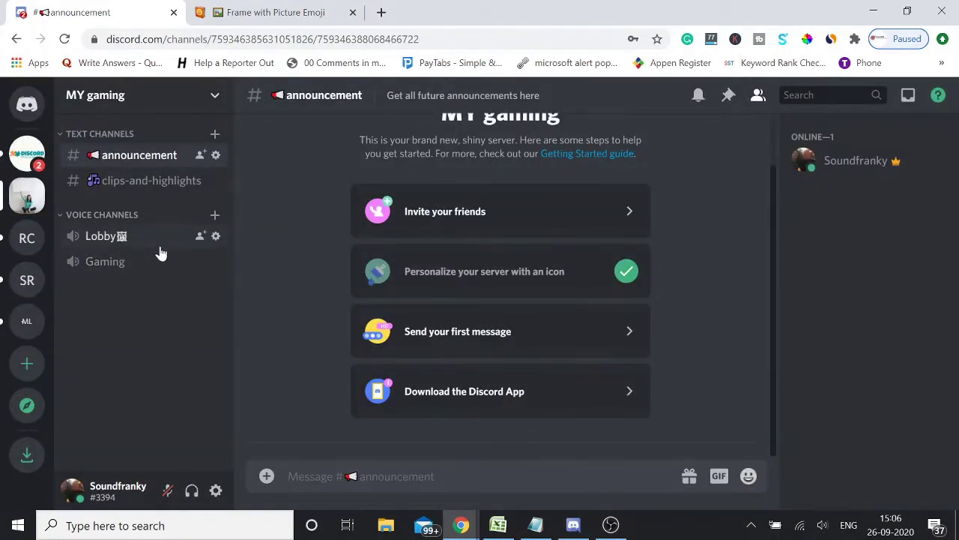
Reopen the Lobby channel settings, then return to Emojipedia's gallery search results
click(215, 236)
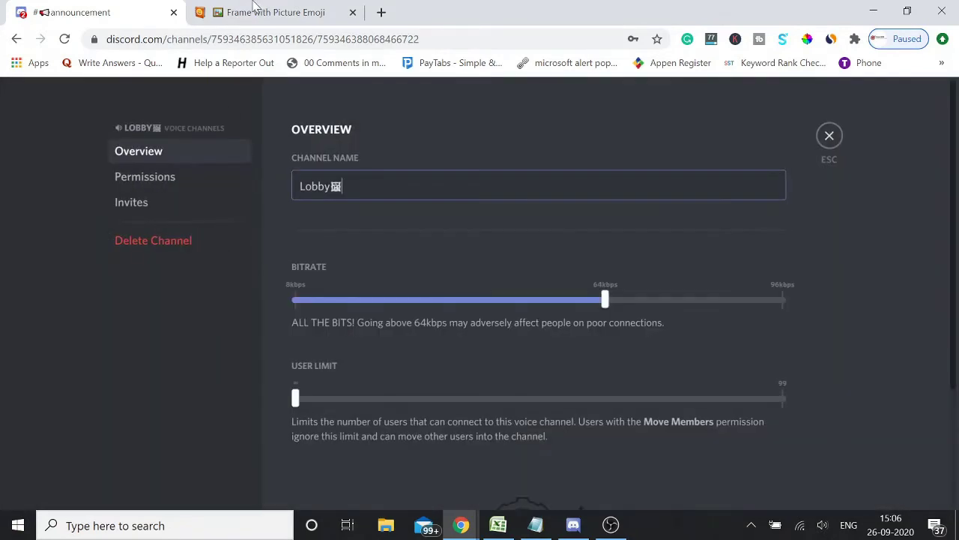
click(257, 12)
scroll(377, 280, up, 4)
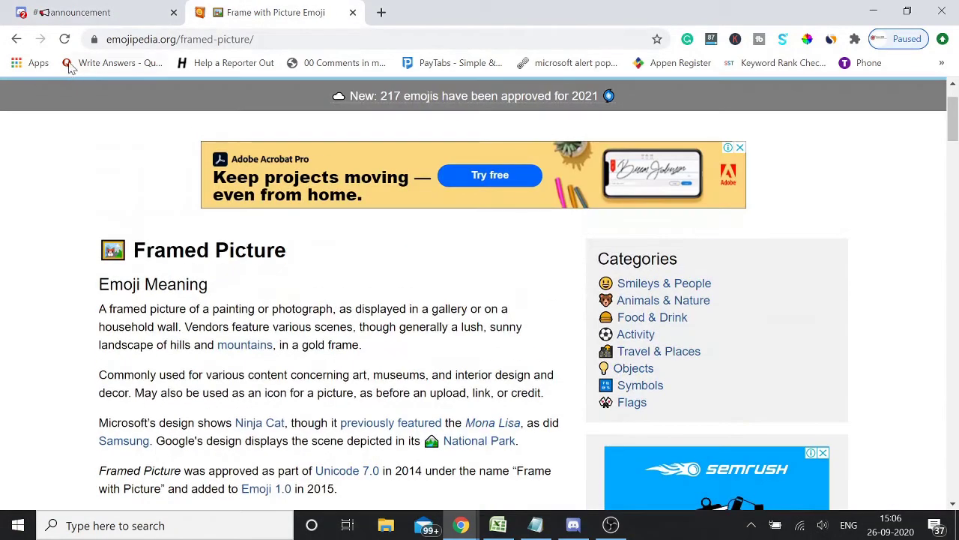
click(16, 39)
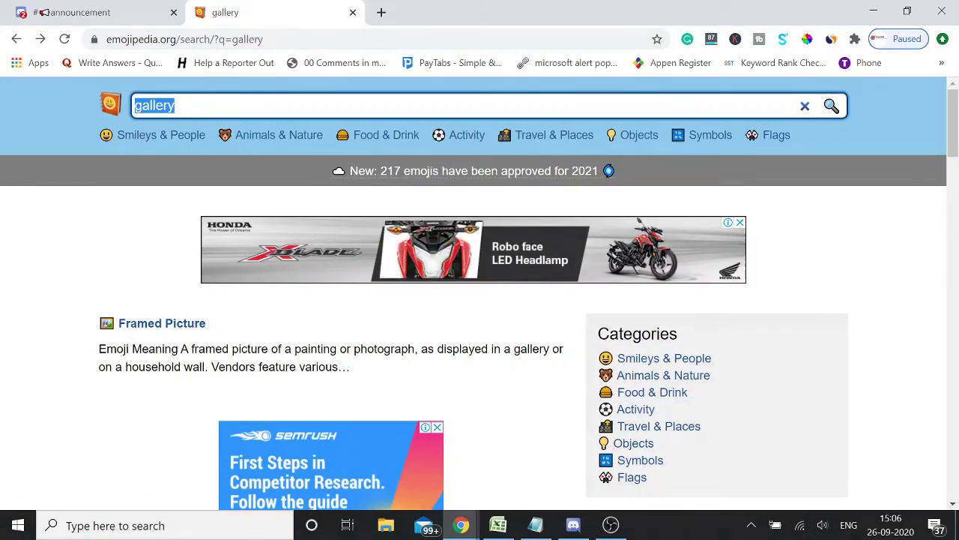
Search Emojipedia for 'people' and copy the People Holding Hands emoji
text(people)
key(Return)
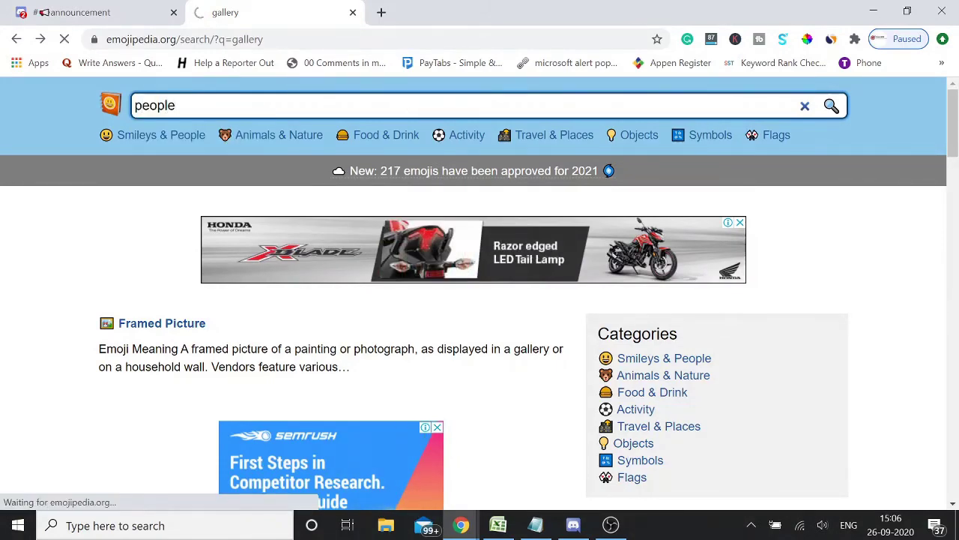
scroll(360, 291, down, 2)
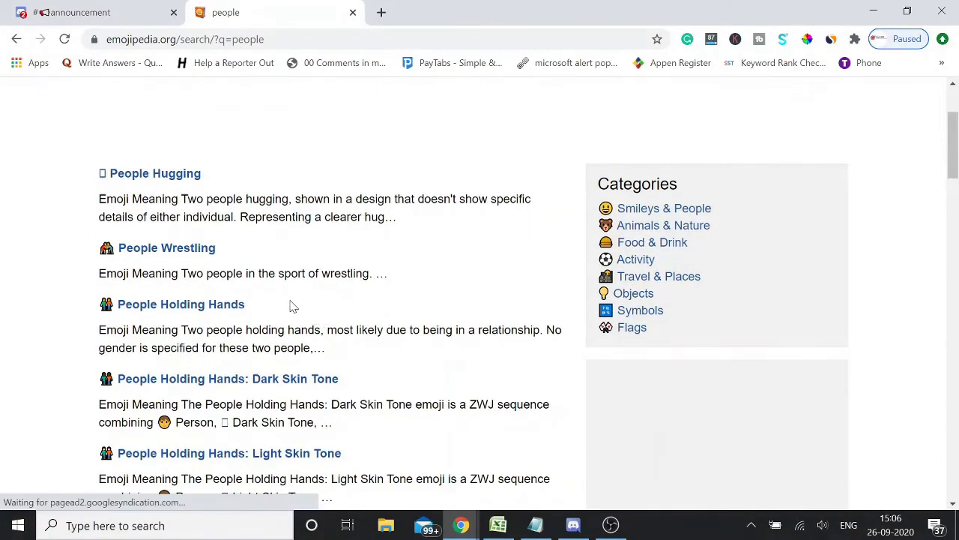
click(194, 309)
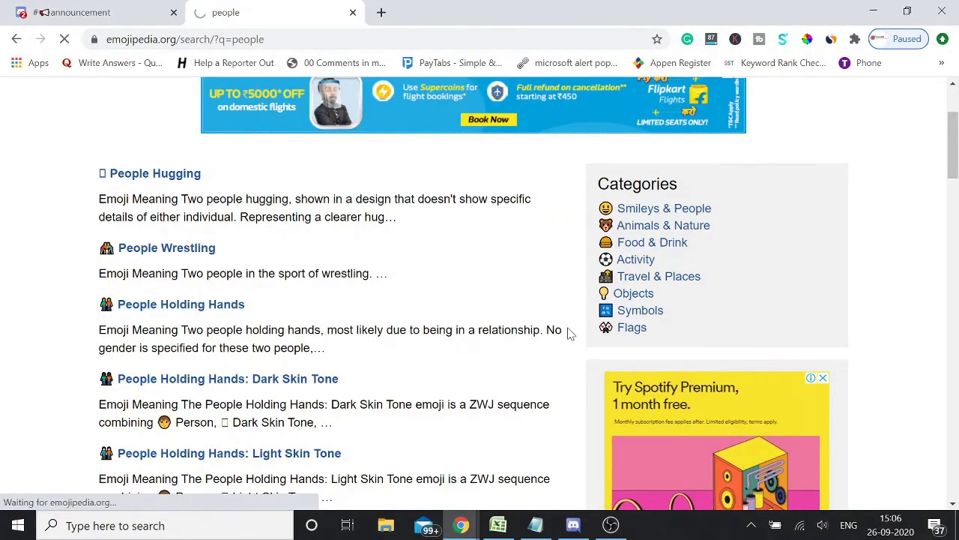
scroll(480, 405, down, 4)
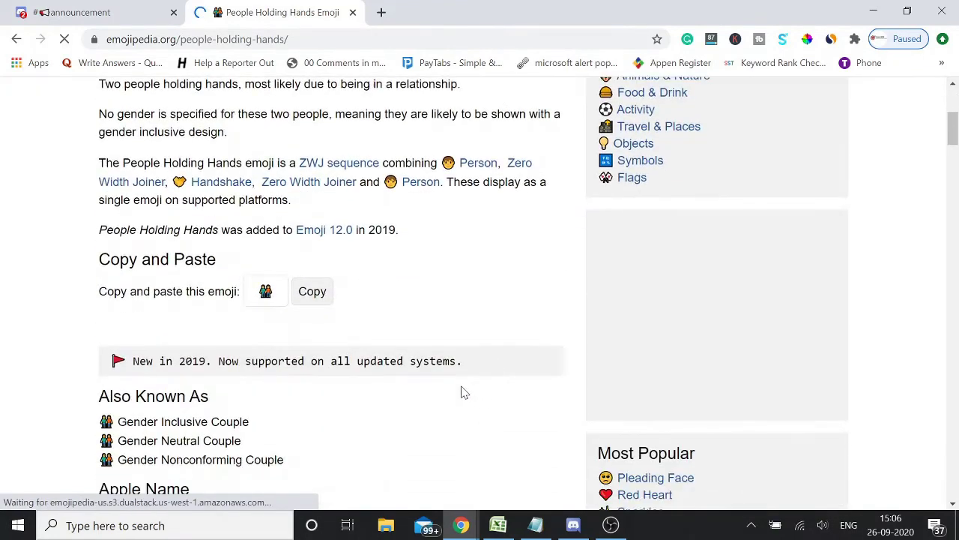
click(306, 291)
click(94, 12)
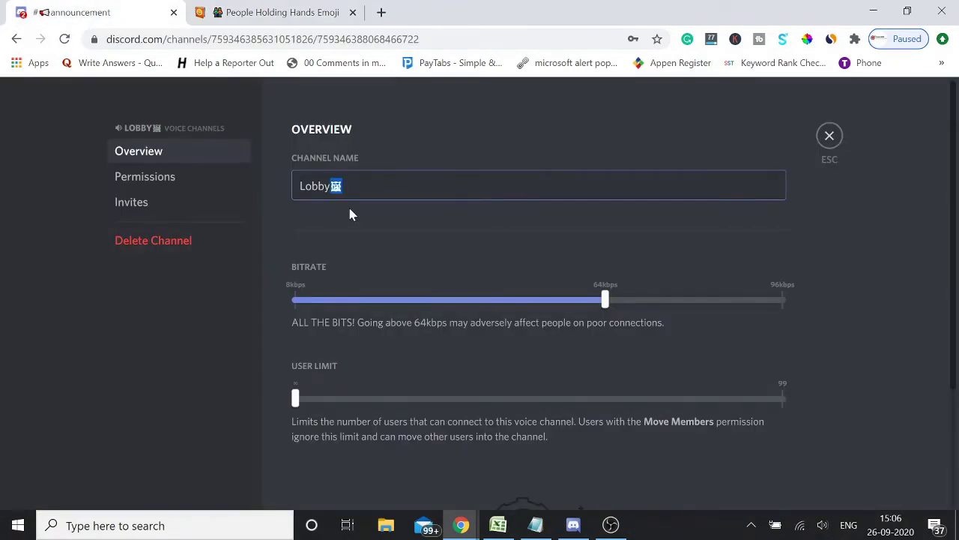
Replace the Lobby name's framed picture emoji with the people-holding-hands emoji and save it
key(ctrl+v)
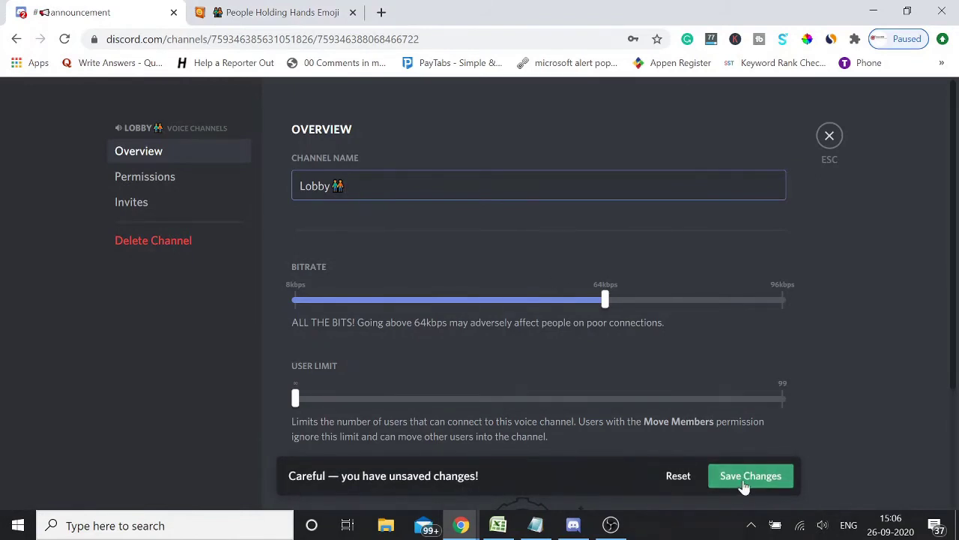
click(744, 486)
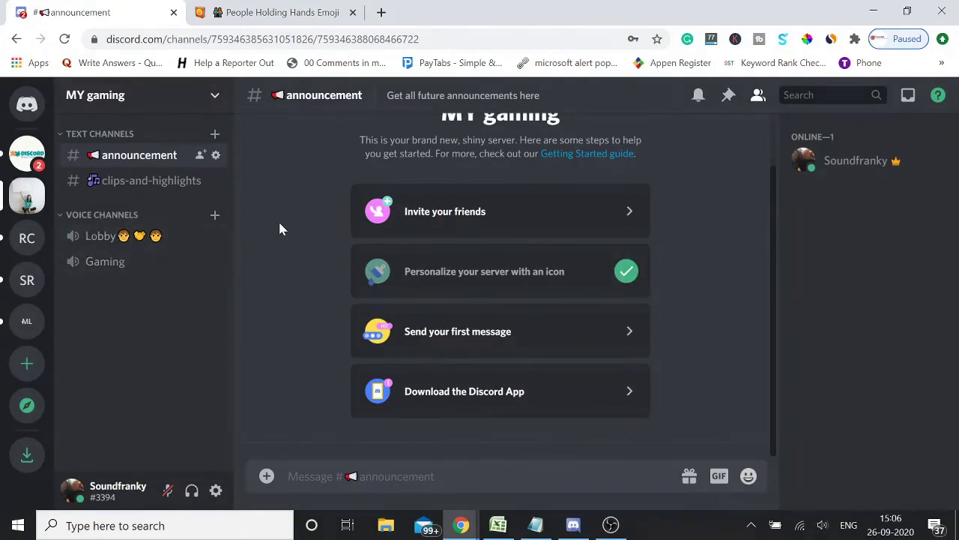
click(319, 15)
click(150, 12)
click(254, 12)
Search Emojipedia for 'game' and copy the Video Game controller emoji
scroll(197, 208, up, 5)
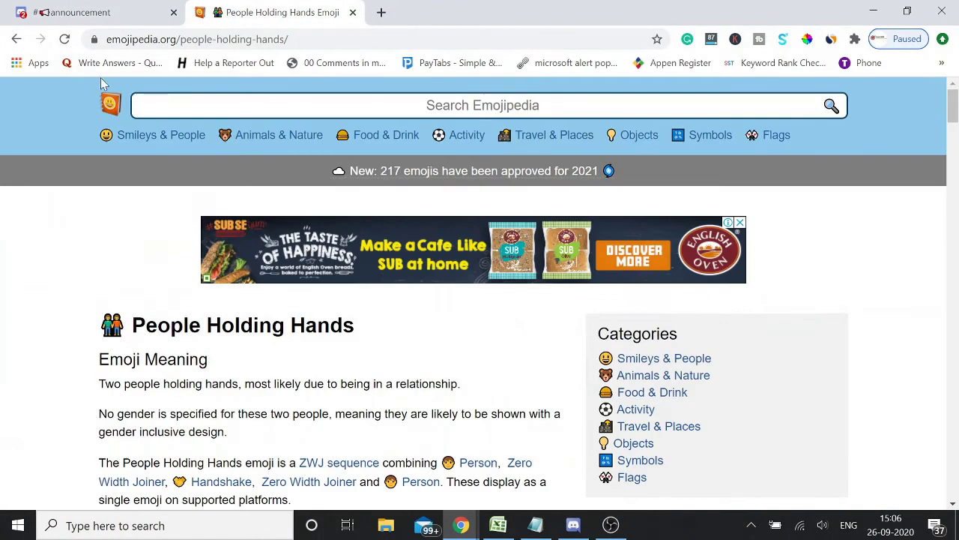
click(162, 102)
text(f)
key(BackSpace)
text(game)
key(Return)
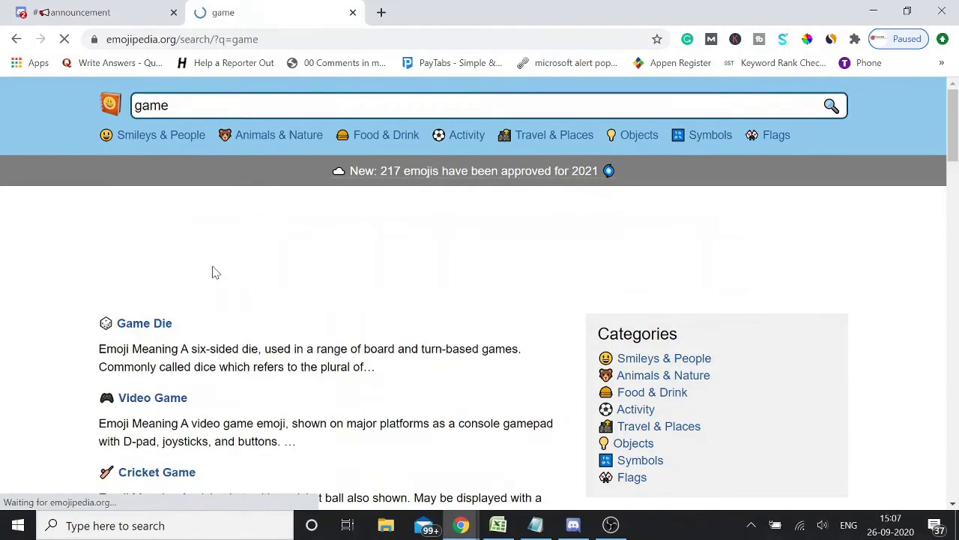
scroll(201, 284, down, 1)
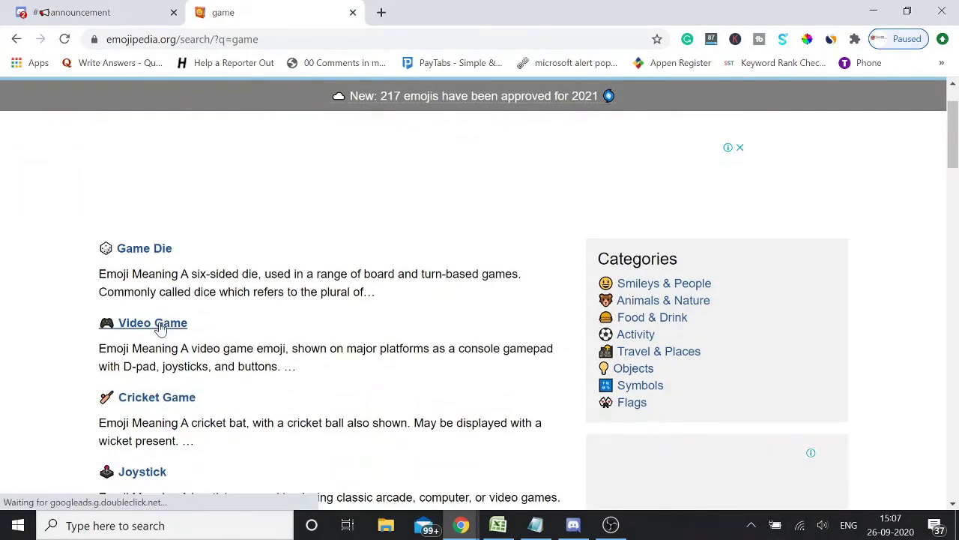
click(166, 332)
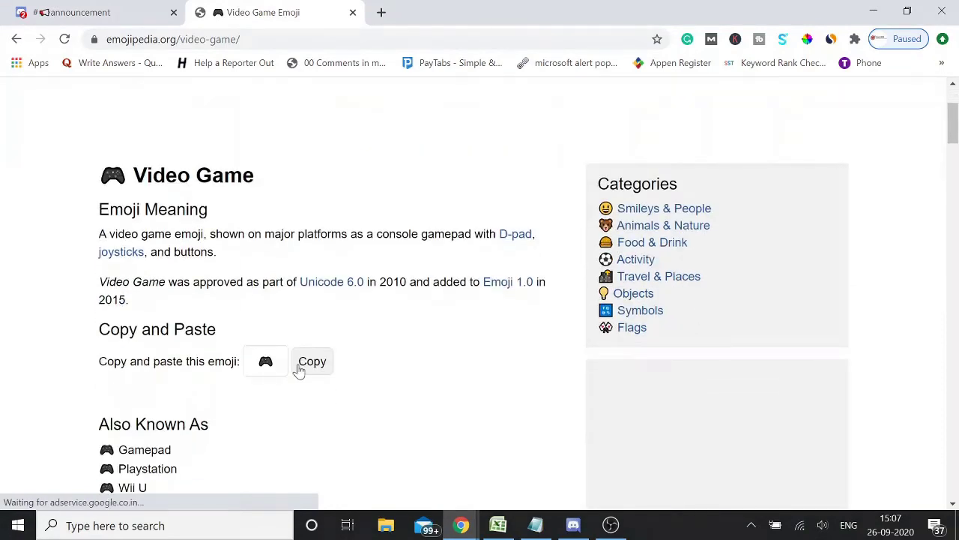
click(304, 365)
Append the video game controller emoji to the Gaming voice channel's name and save
click(75, 10)
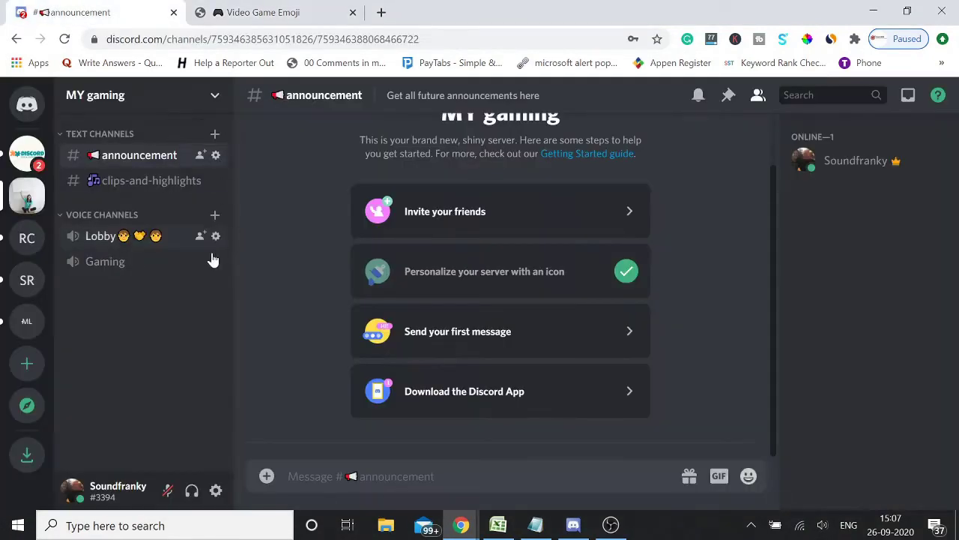
click(216, 264)
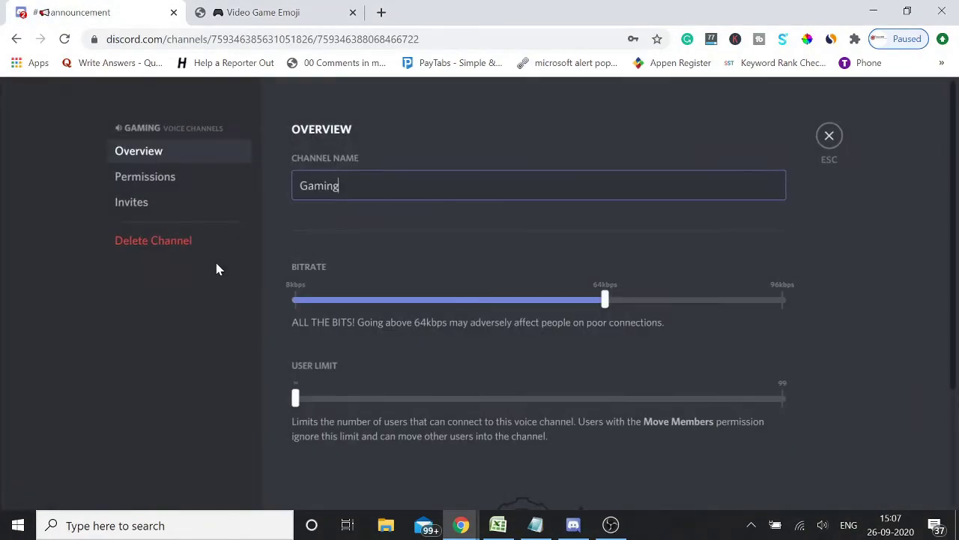
click(450, 186)
key(ctrl+v)
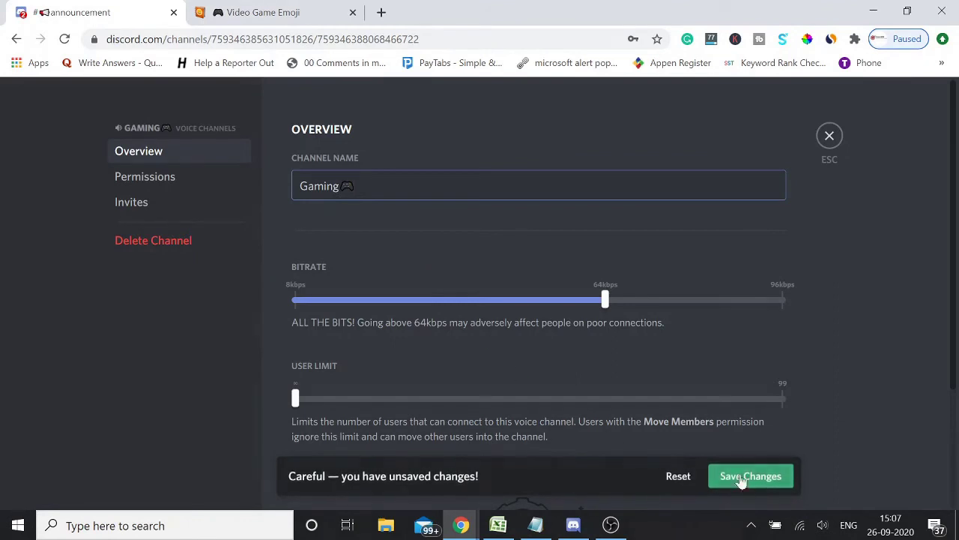
click(747, 481)
click(821, 145)
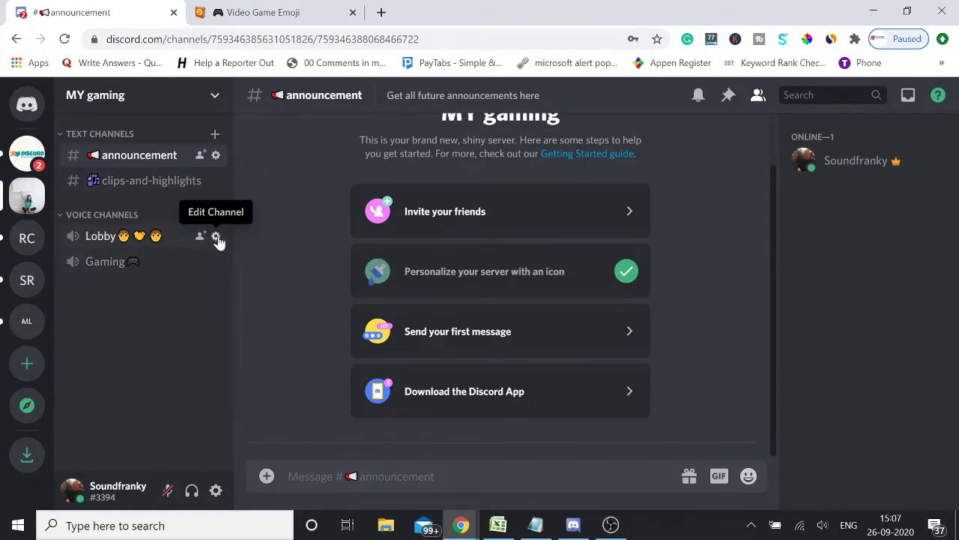
Move the emojis from the end to the start of the Lobby channel name and save
click(215, 236)
key(shift+Left)
key(shift+Left)
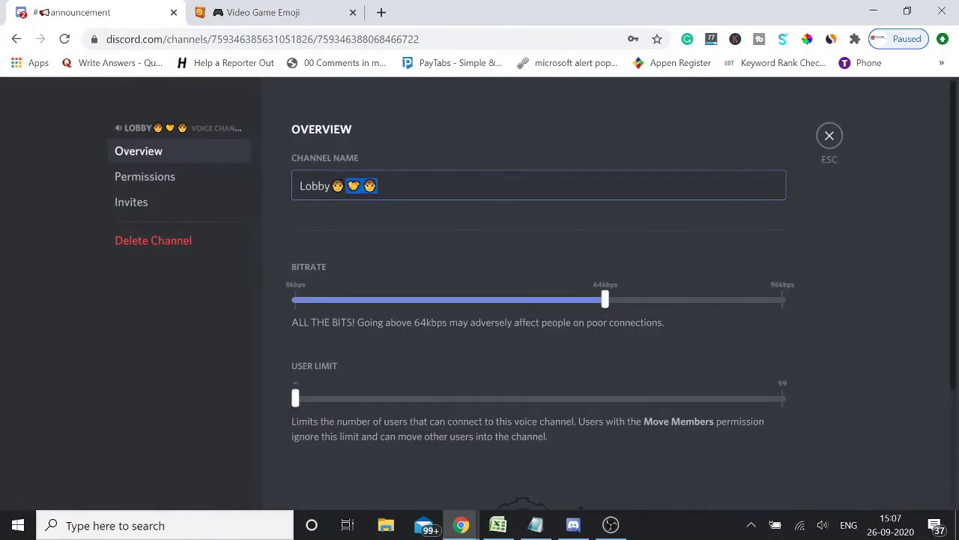
key(ctrl+x)
key(Home)
key(ctrl+v)
click(739, 491)
click(831, 136)
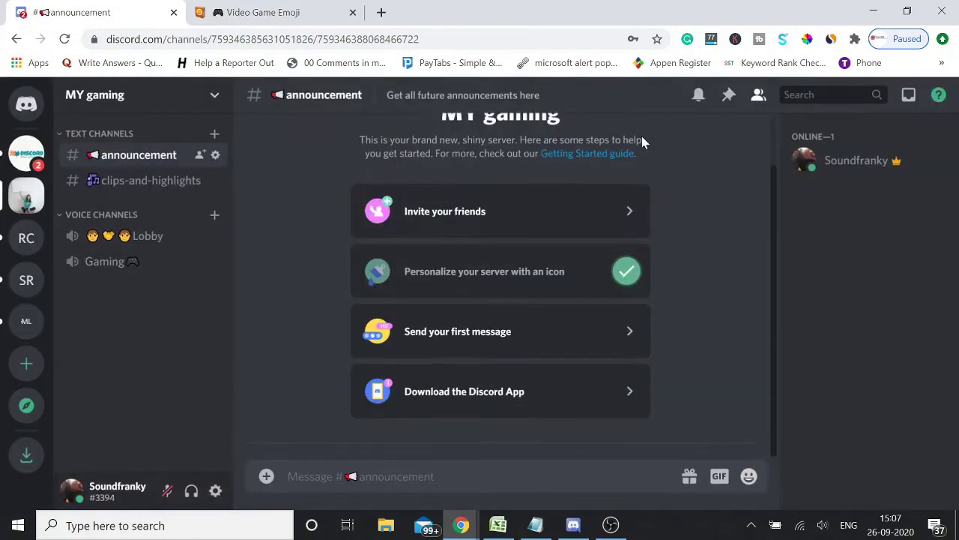
Join the Gaming voice channel, deny microphone access, then leave it again
click(105, 261)
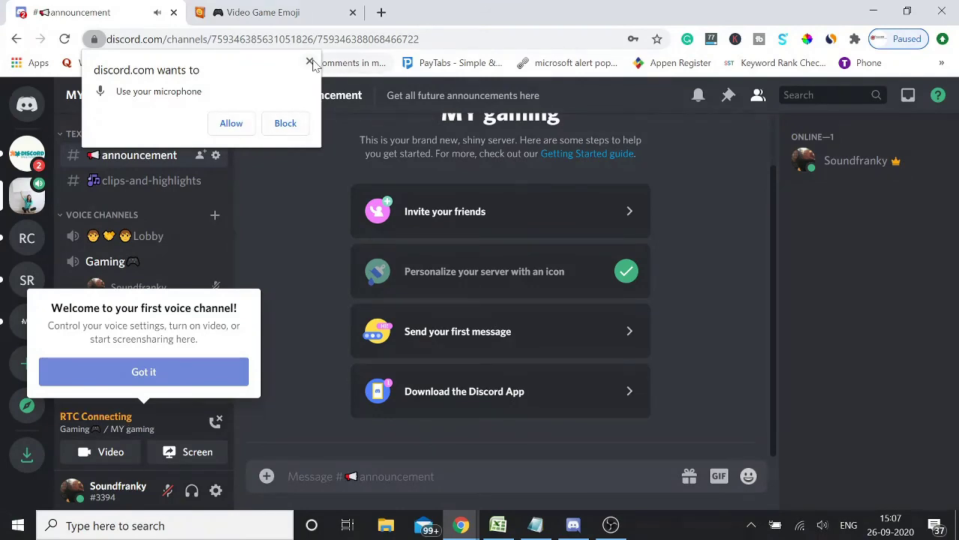
click(285, 123)
click(284, 223)
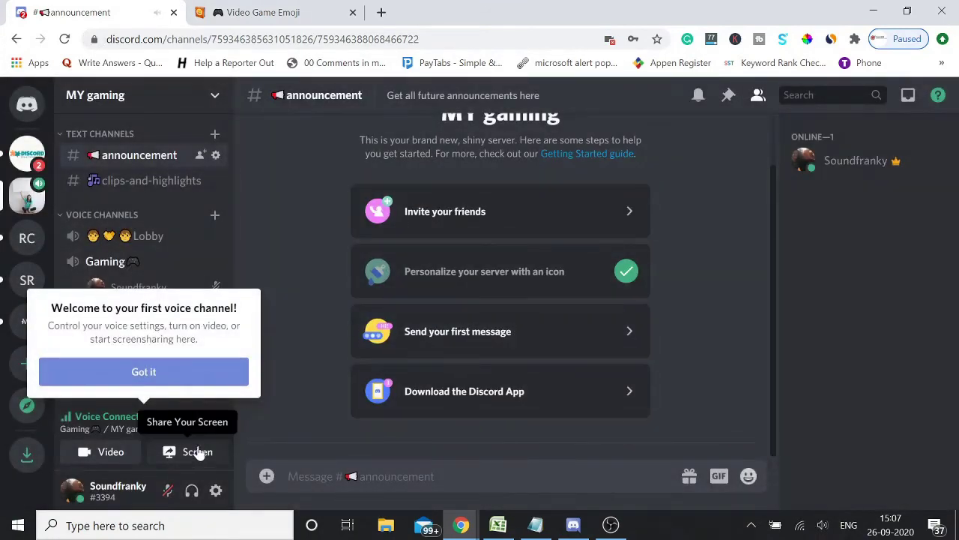
click(216, 421)
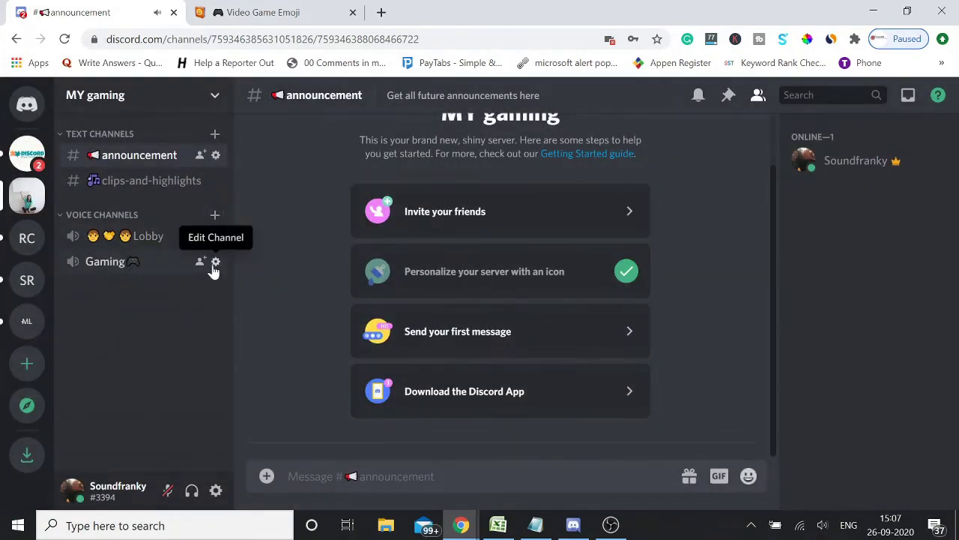
Move the gamepad emoji in front of 'Gaming' in the channel name and save
click(215, 261)
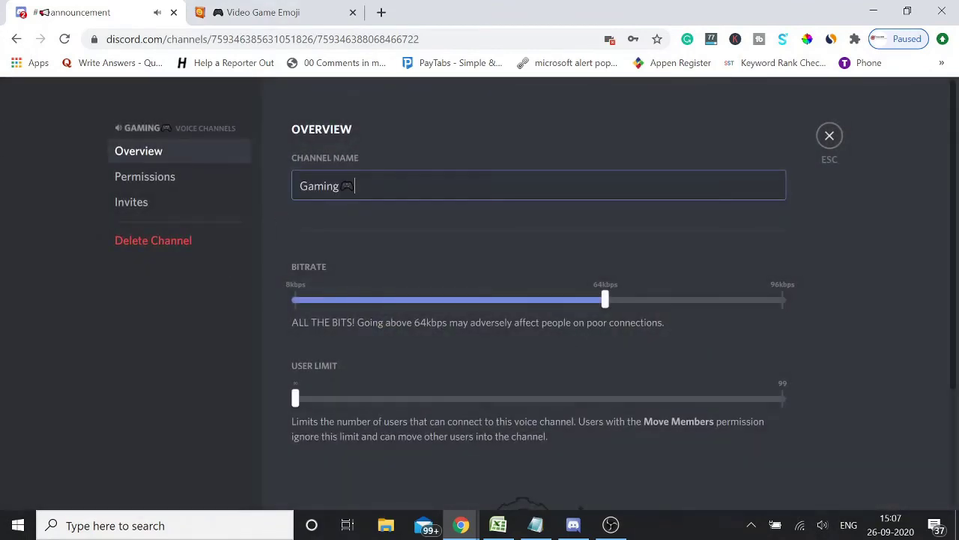
key(shift+Left)
key(ctrl+x)
key(Home)
key(ctrl+v)
click(728, 474)
Close the Gaming channel settings to show the emoji-prefixed Lobby and Gaming channels
click(829, 138)
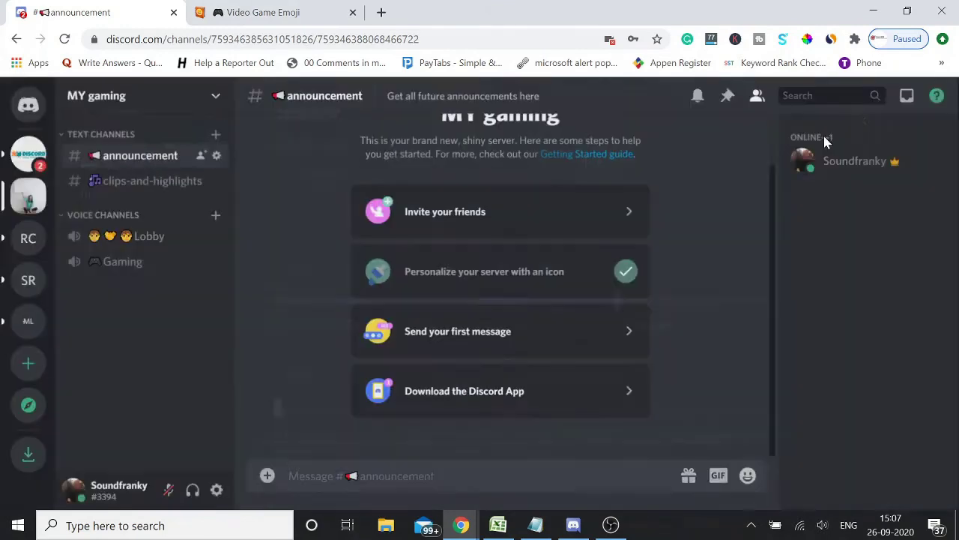